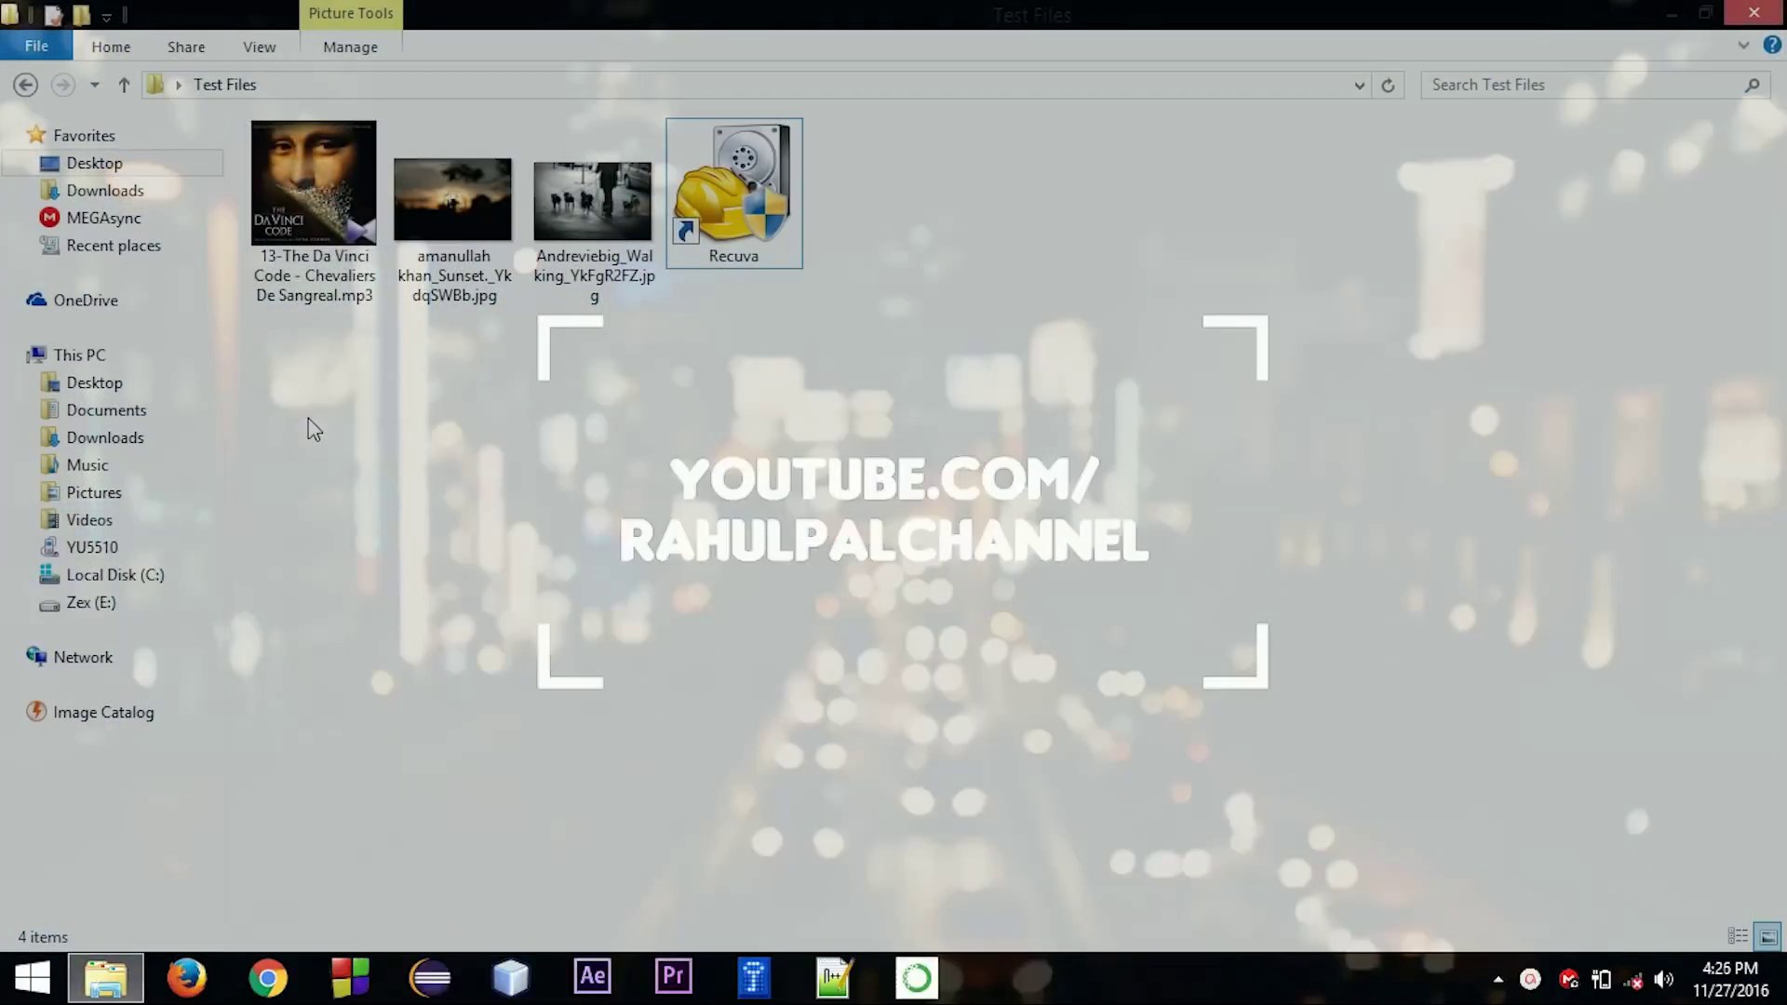
Step: Permanently delete the MP3 and the two JPG images from Test Files
drag(307, 416, 625, 176)
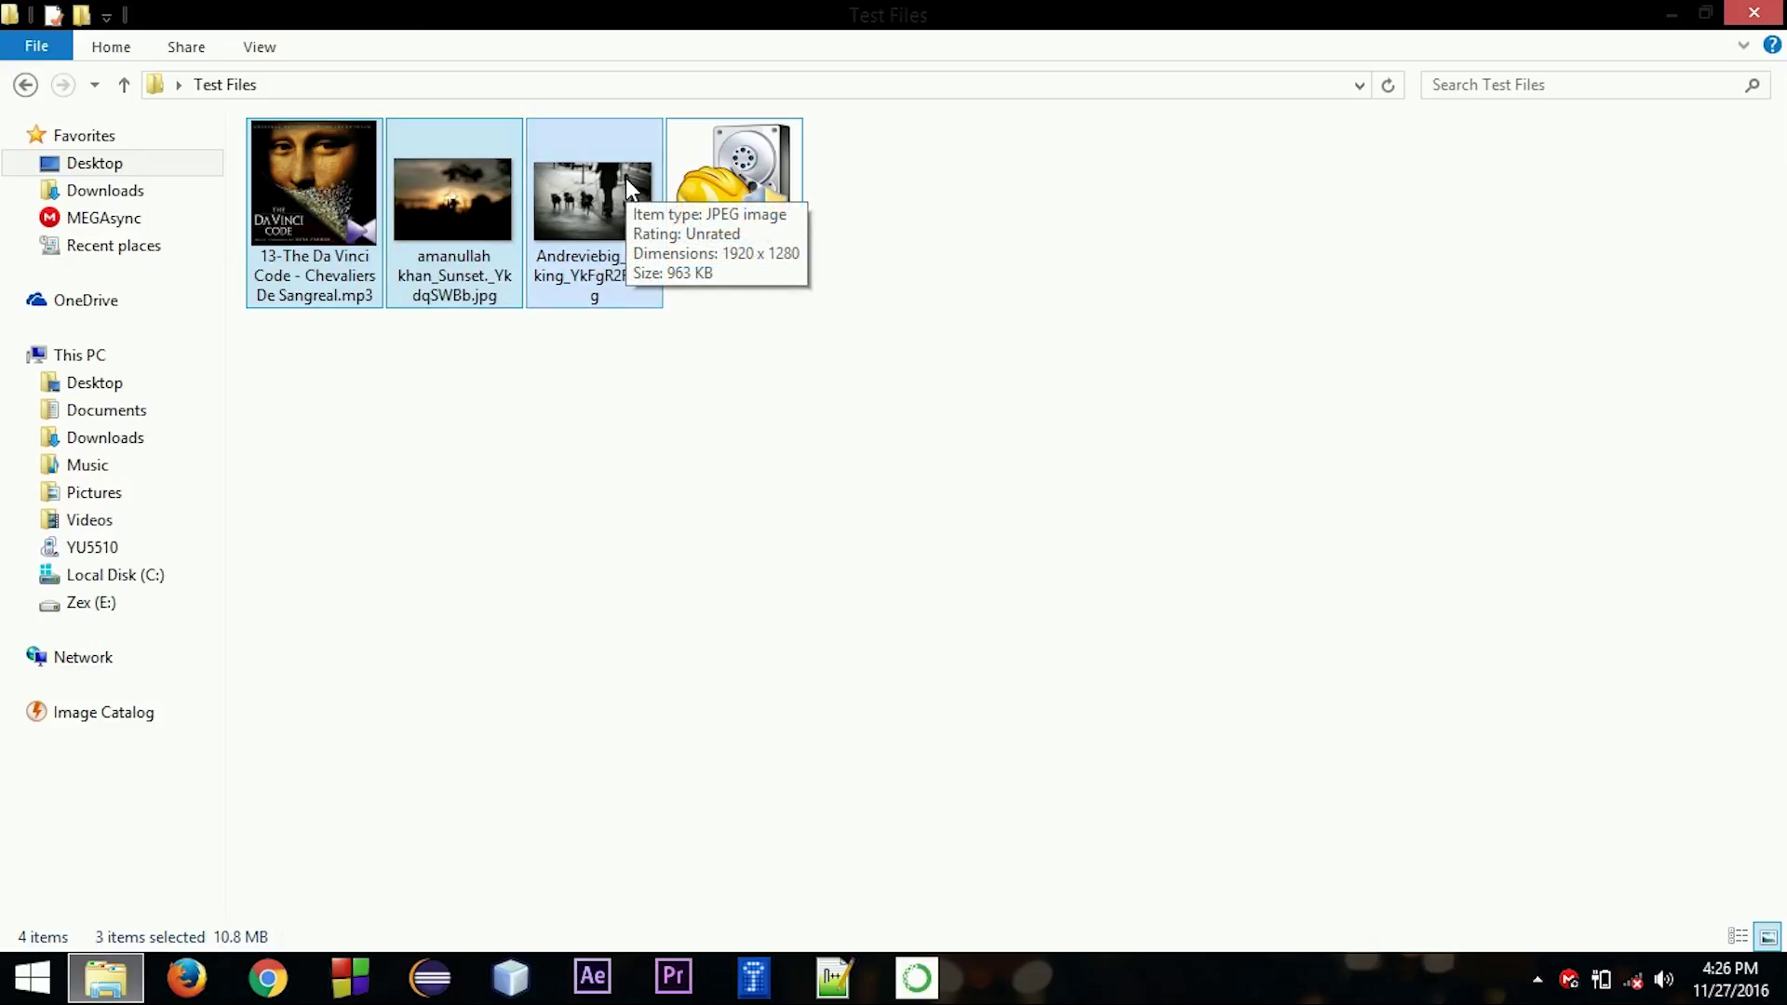
key(shift+Delete)
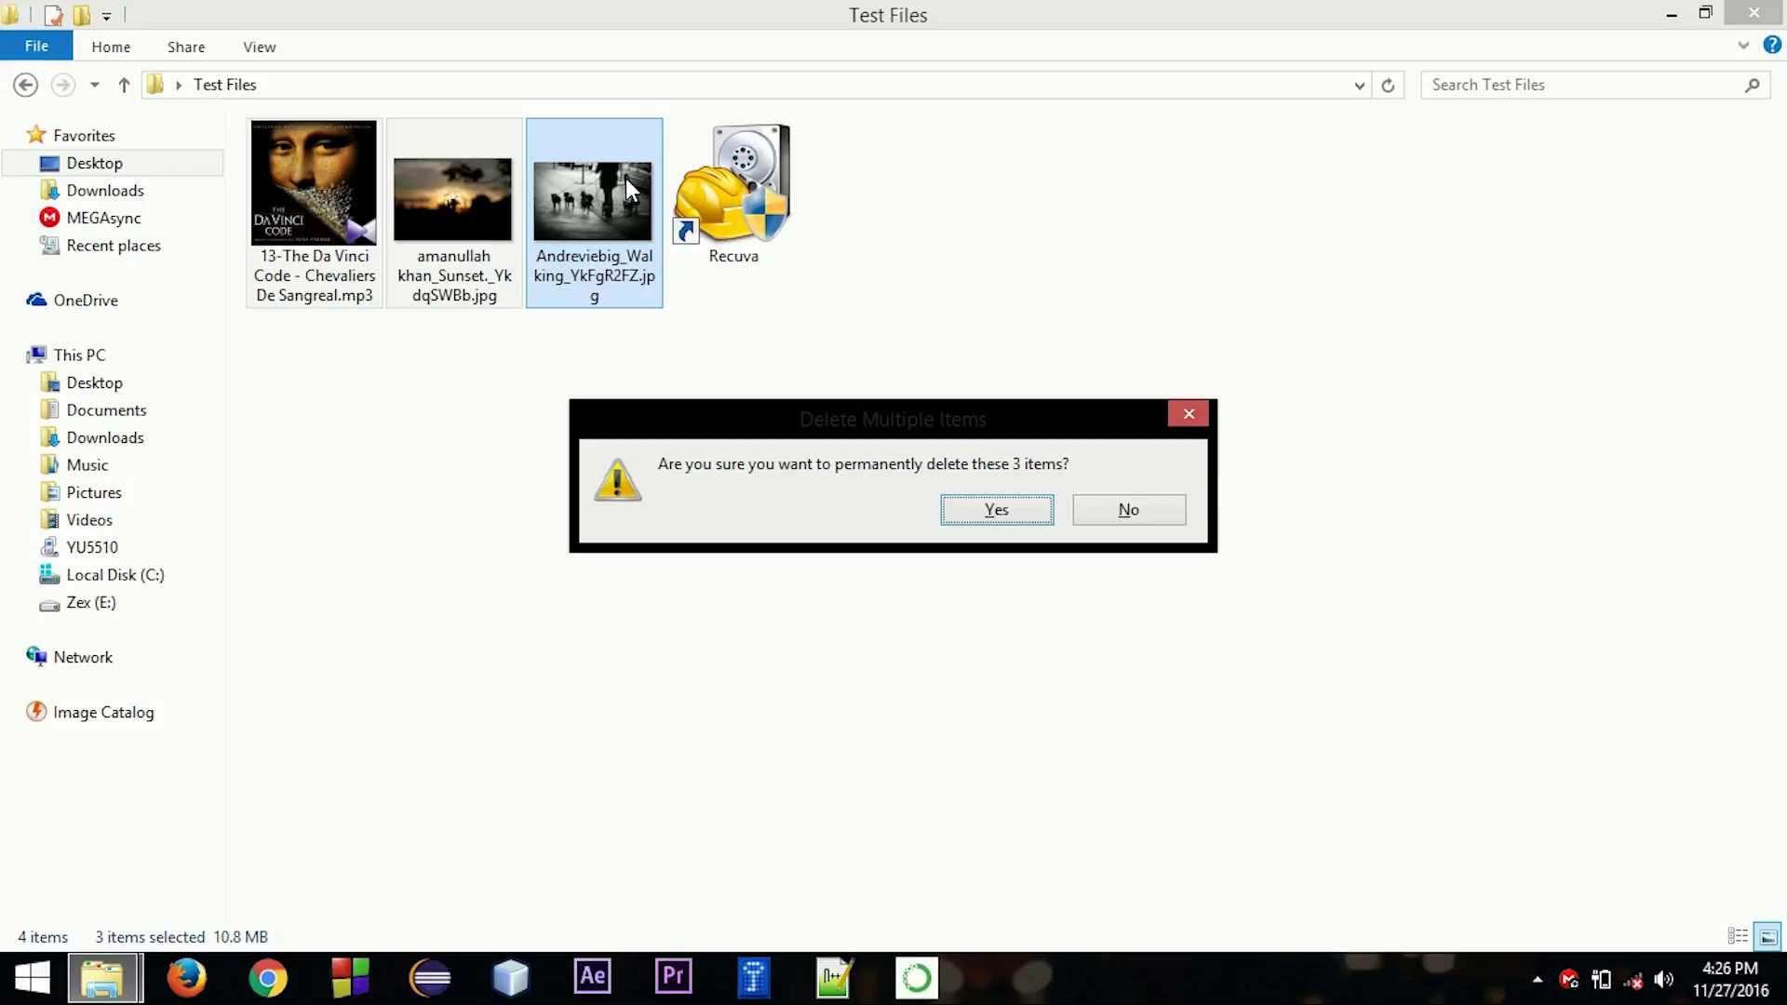
key(Return)
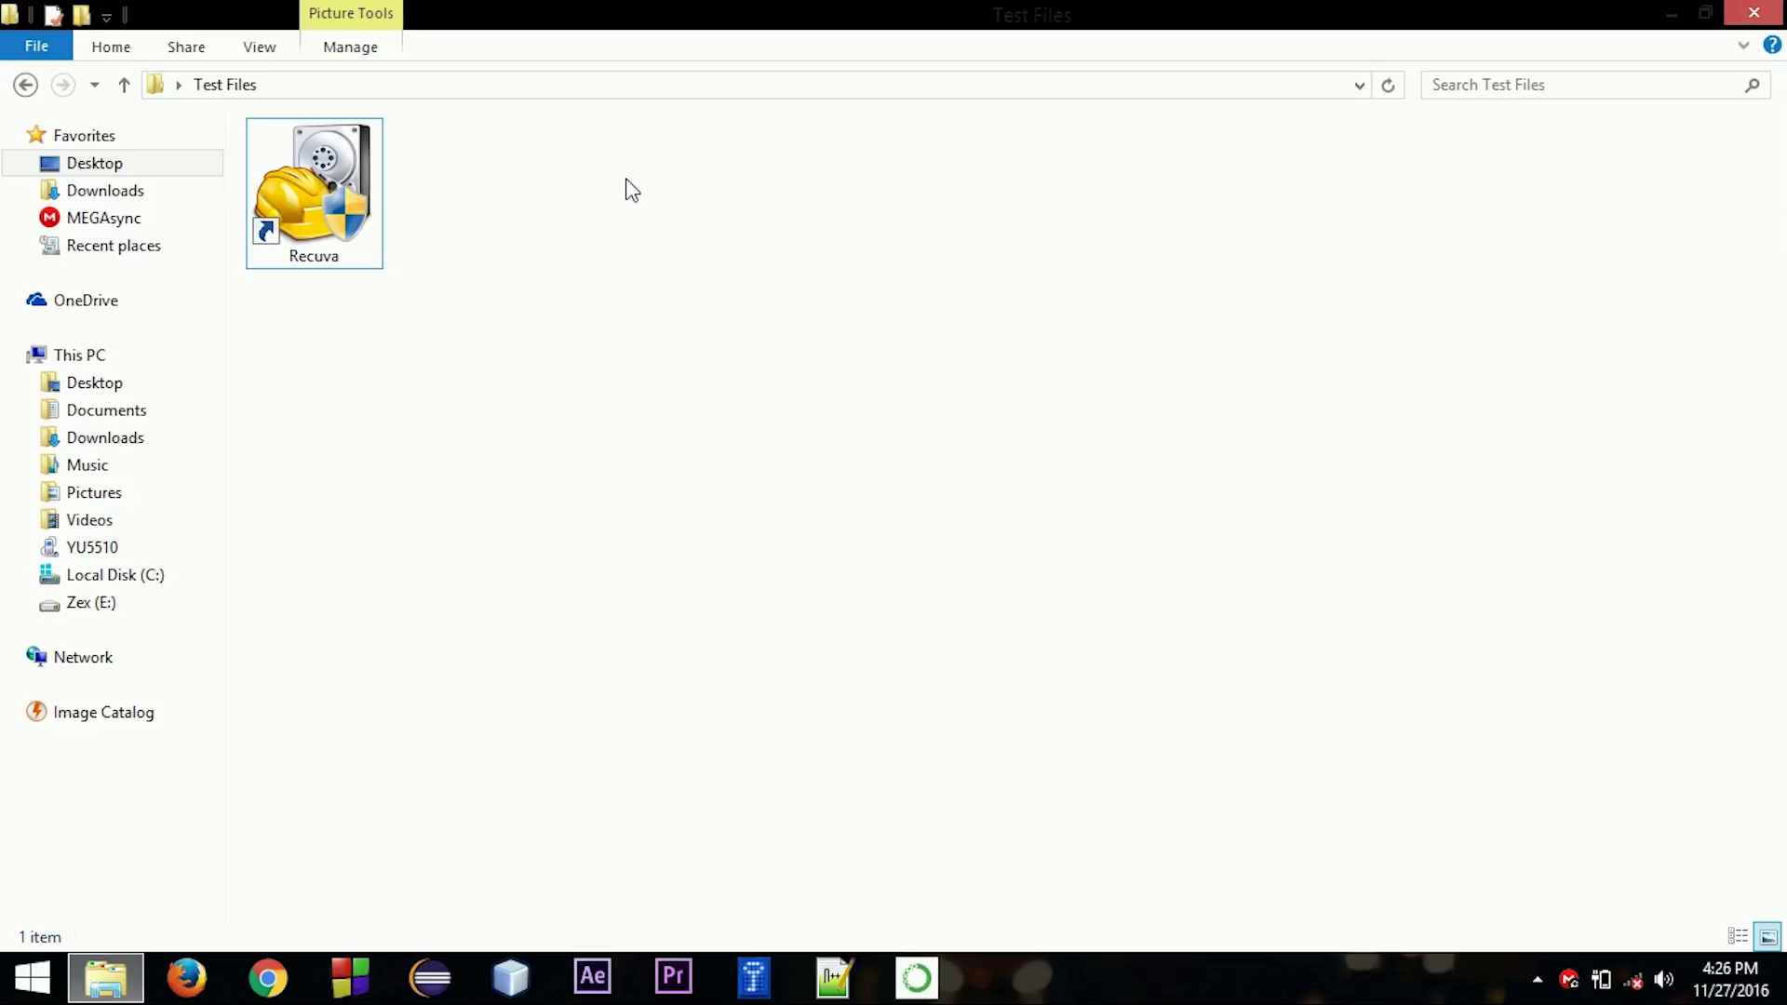
Step: Refresh the Test Files folder and select the remaining Recuva shortcut
right_click(626, 183)
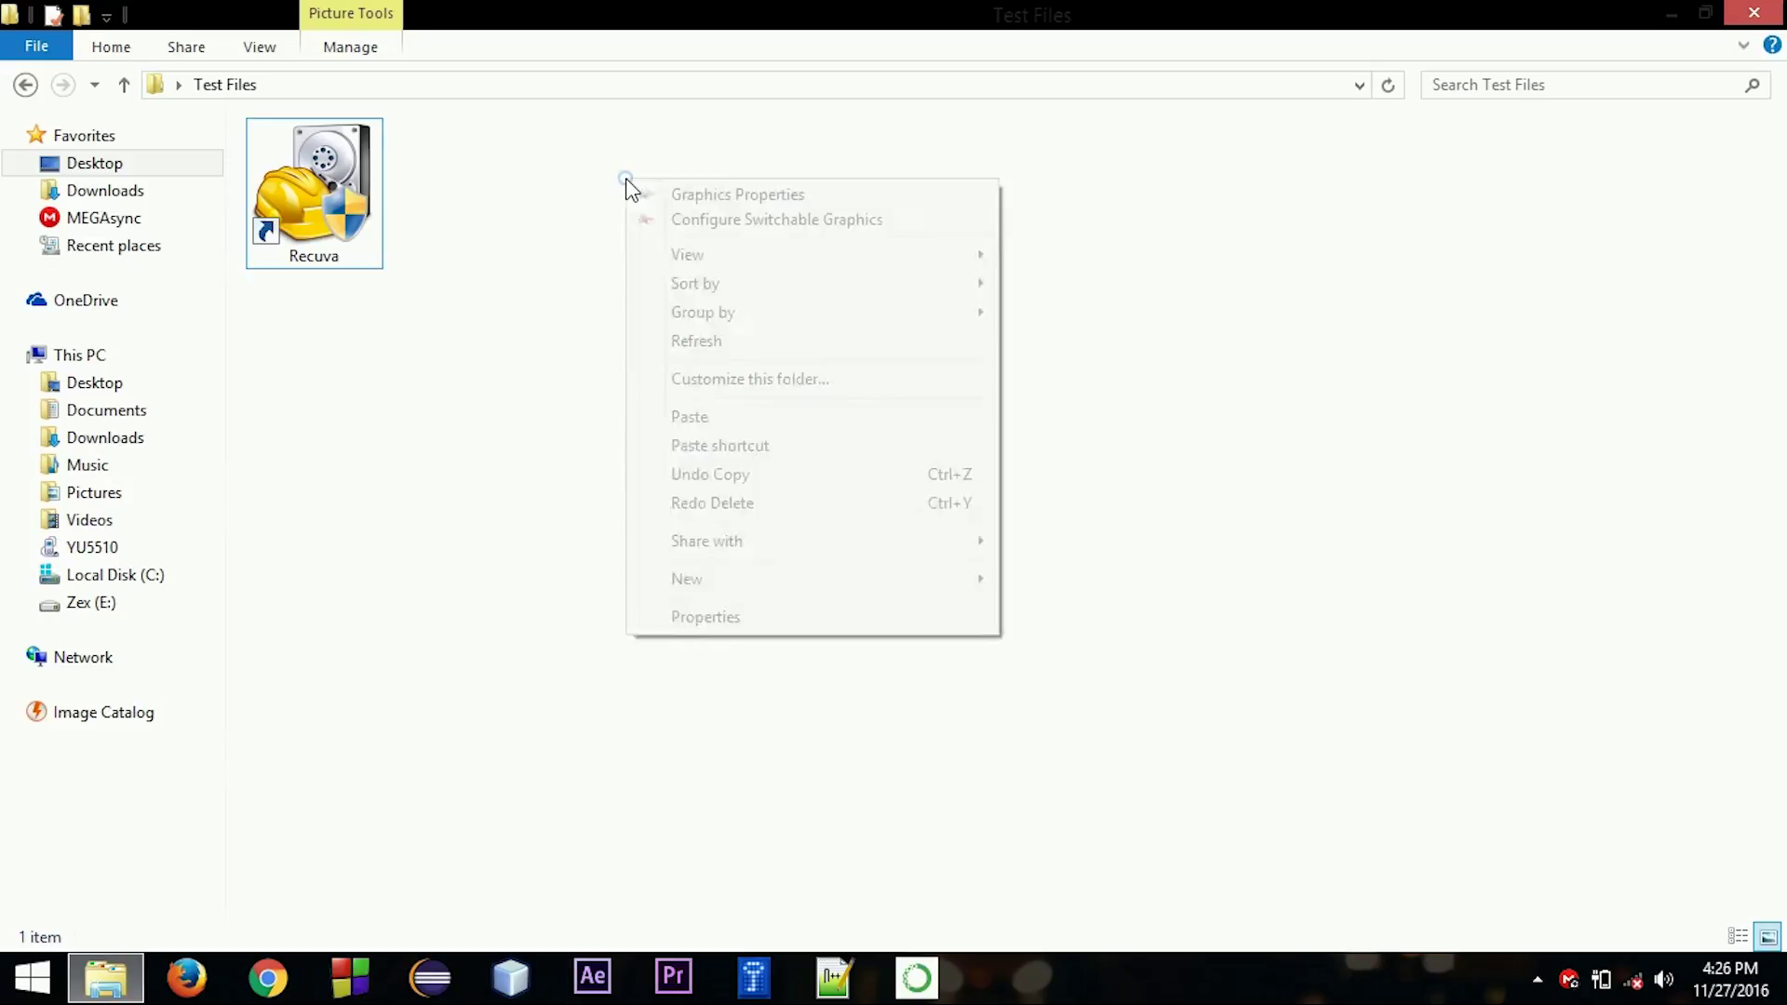
click(697, 350)
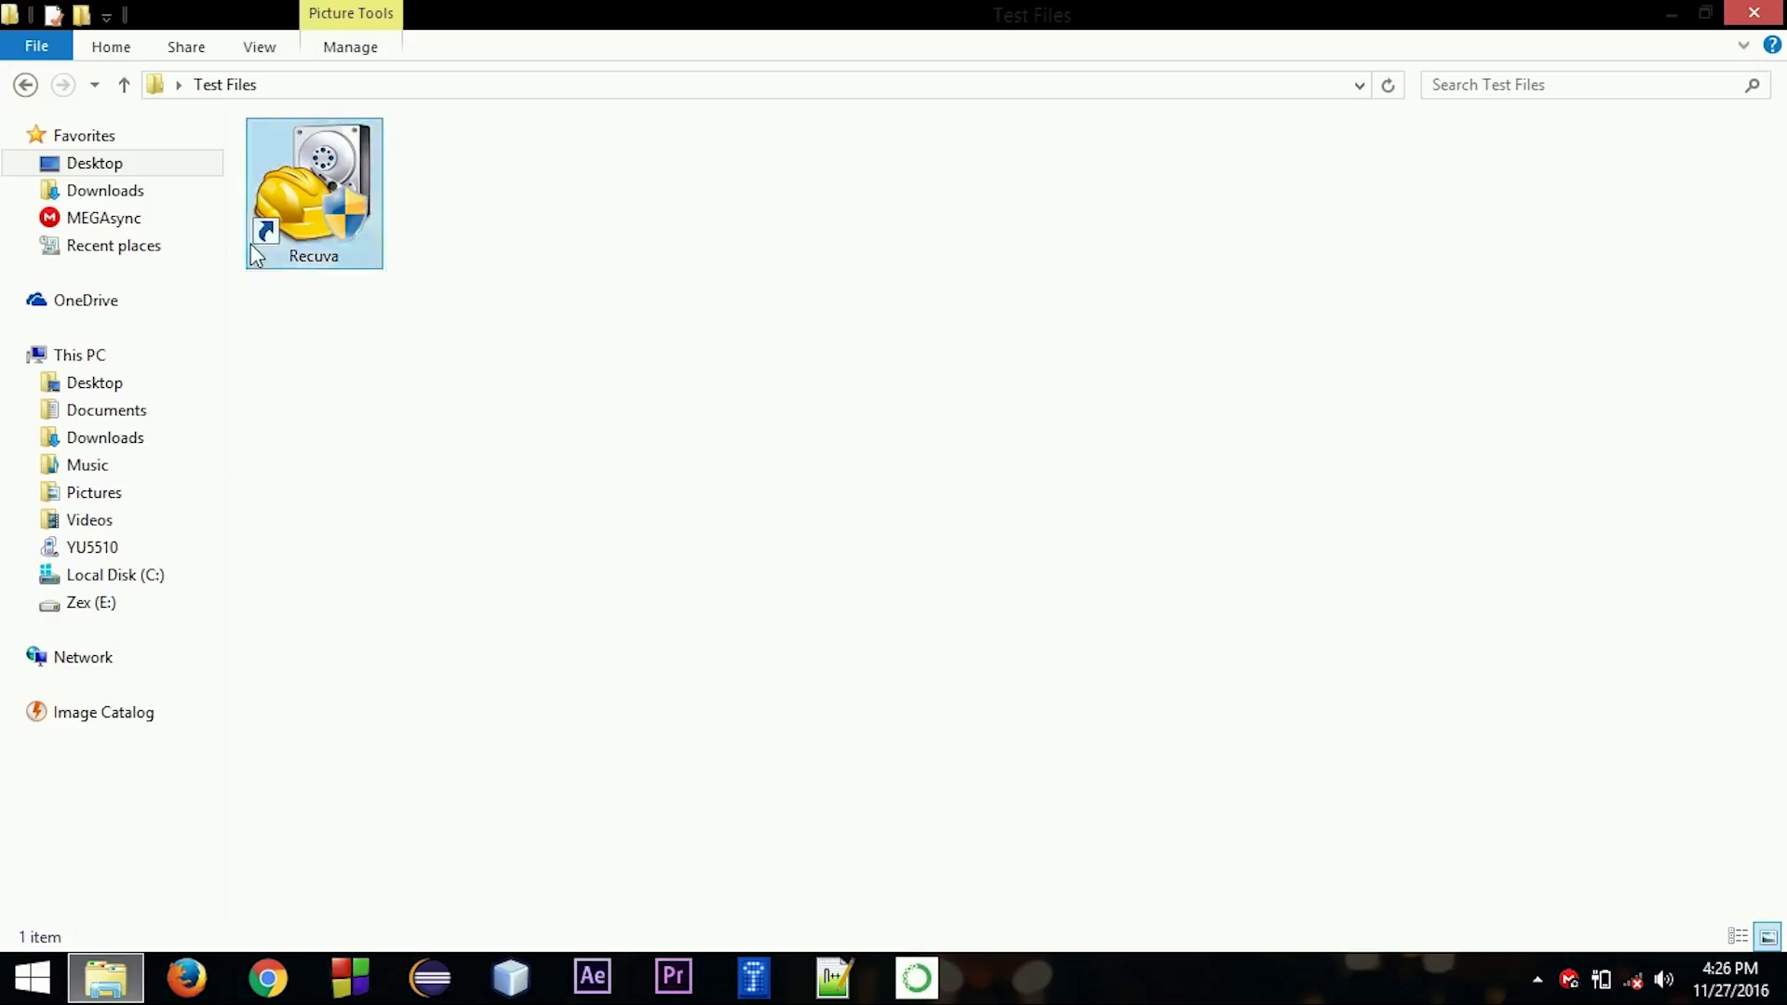
click(332, 192)
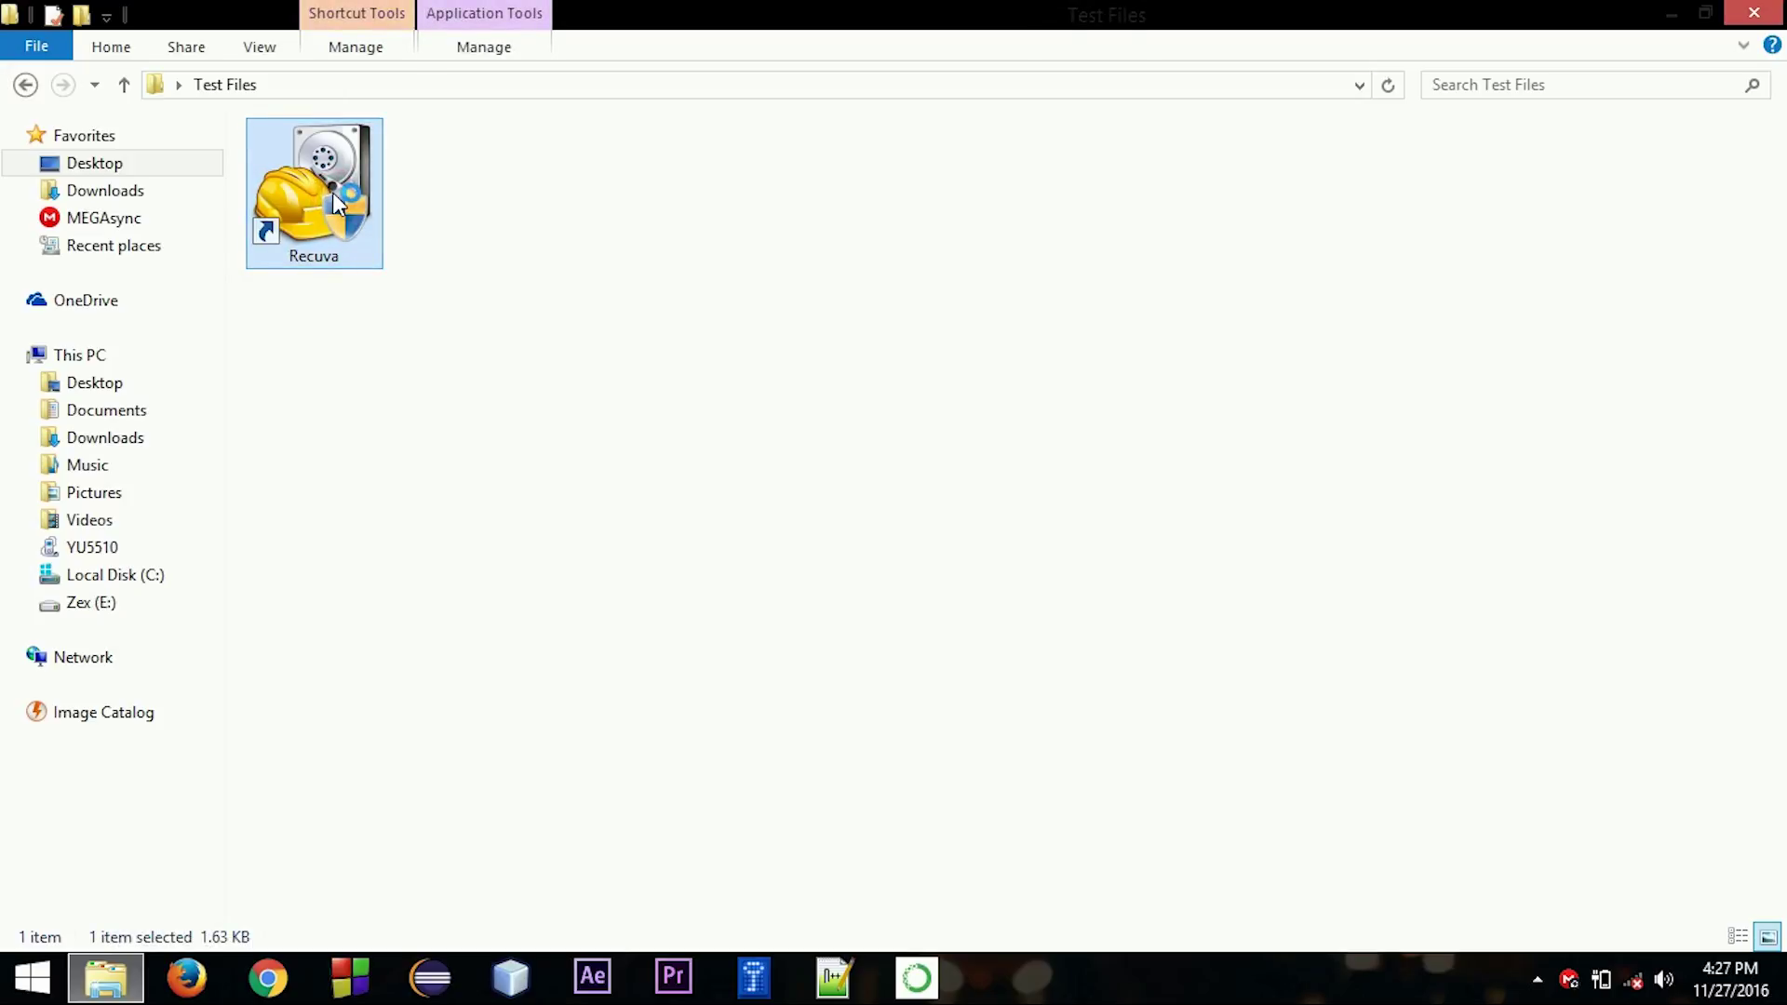
Step: Launch Recuva and move through the wizard, keeping all file types
double_click(333, 192)
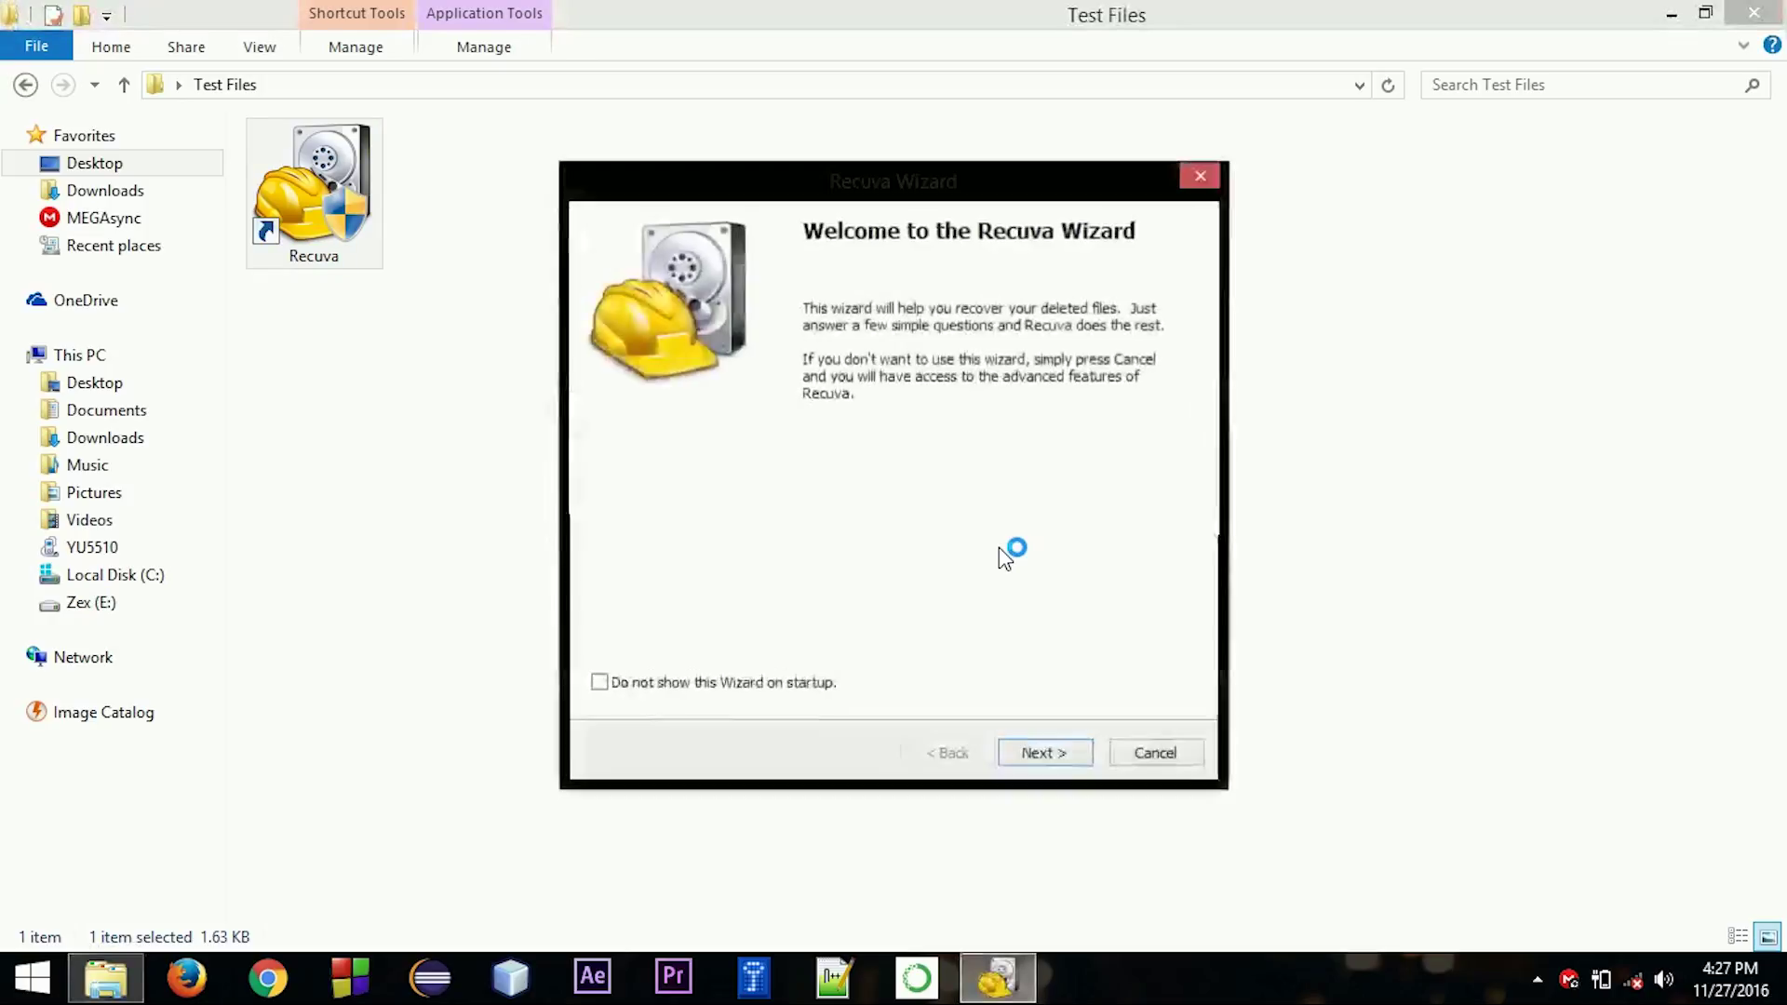
click(1059, 756)
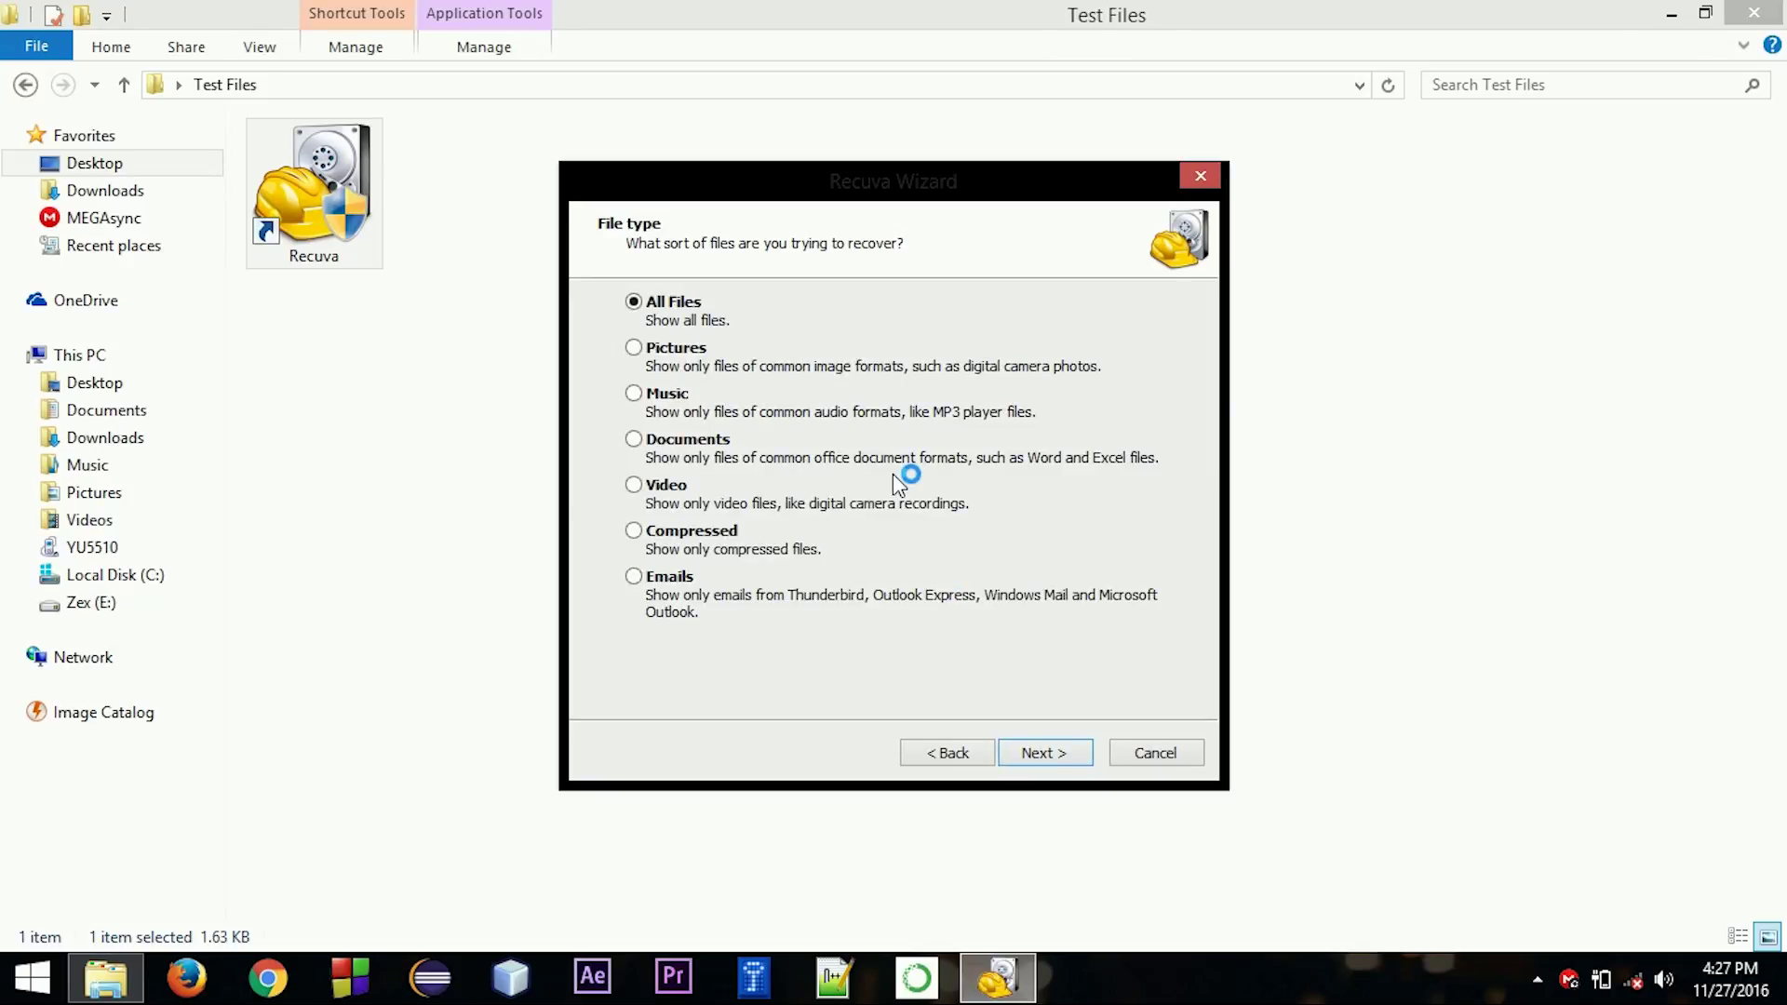
click(1040, 753)
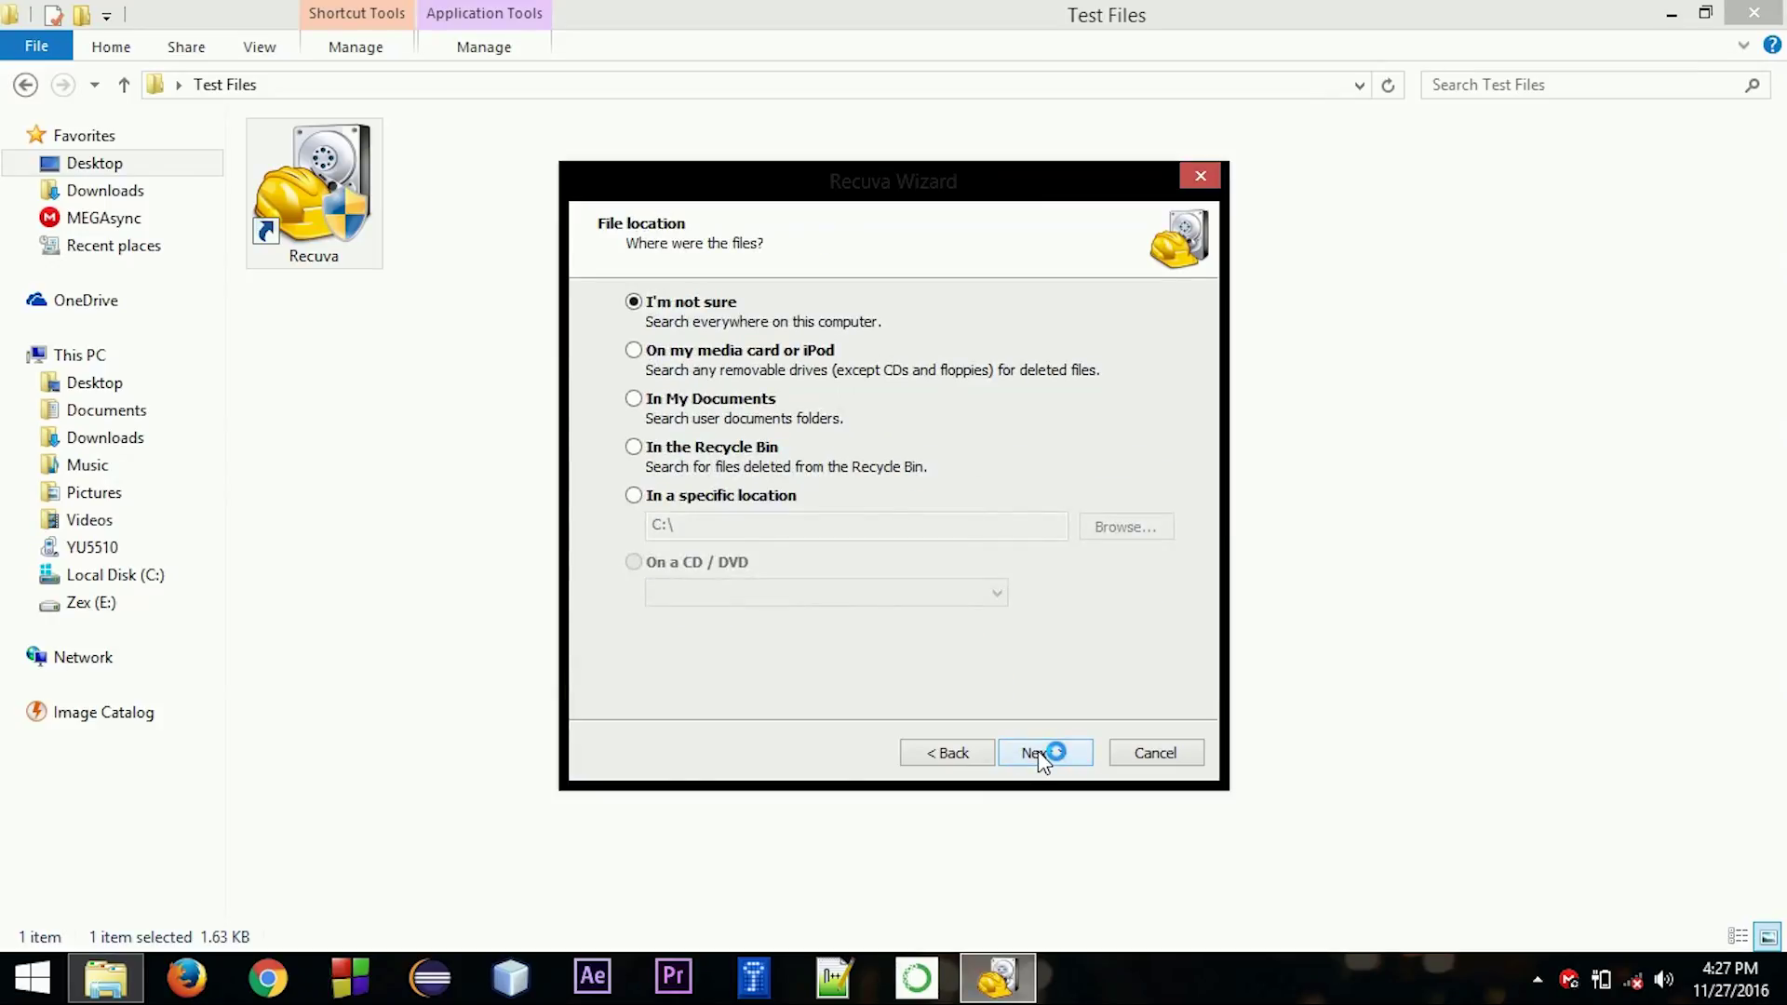
Step: Set the search location to Desktop\Test Files and start the scan
click(778, 487)
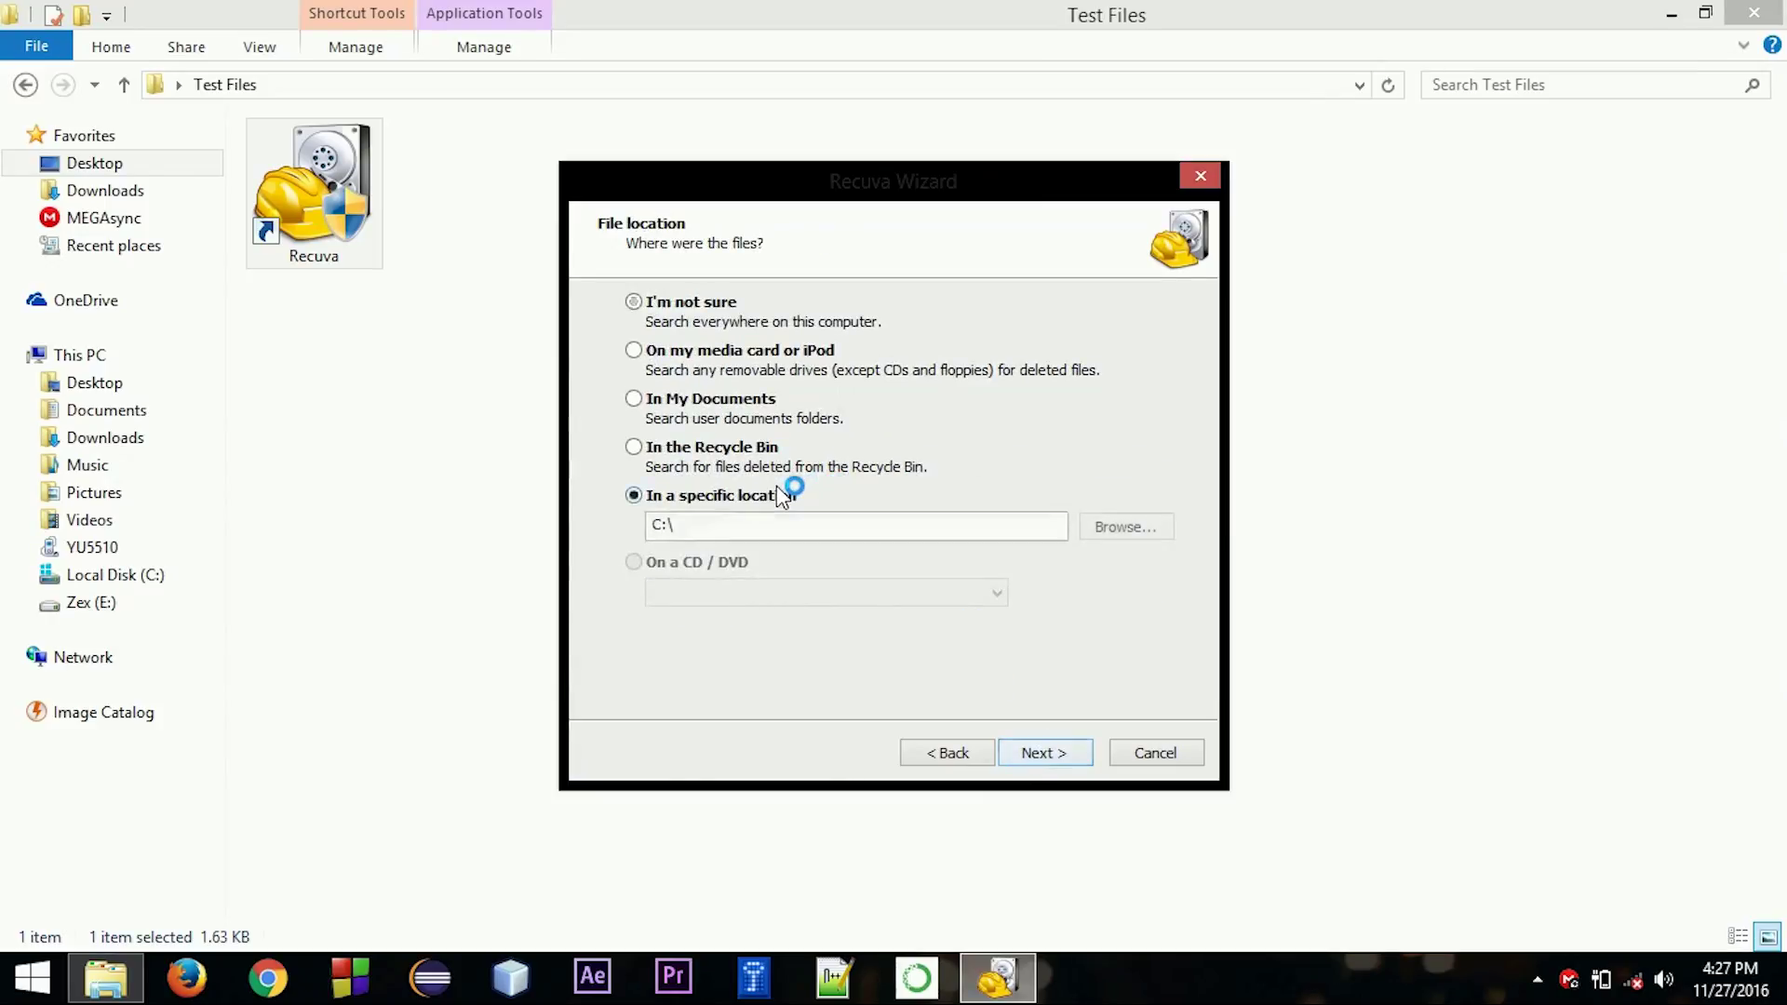
click(1114, 528)
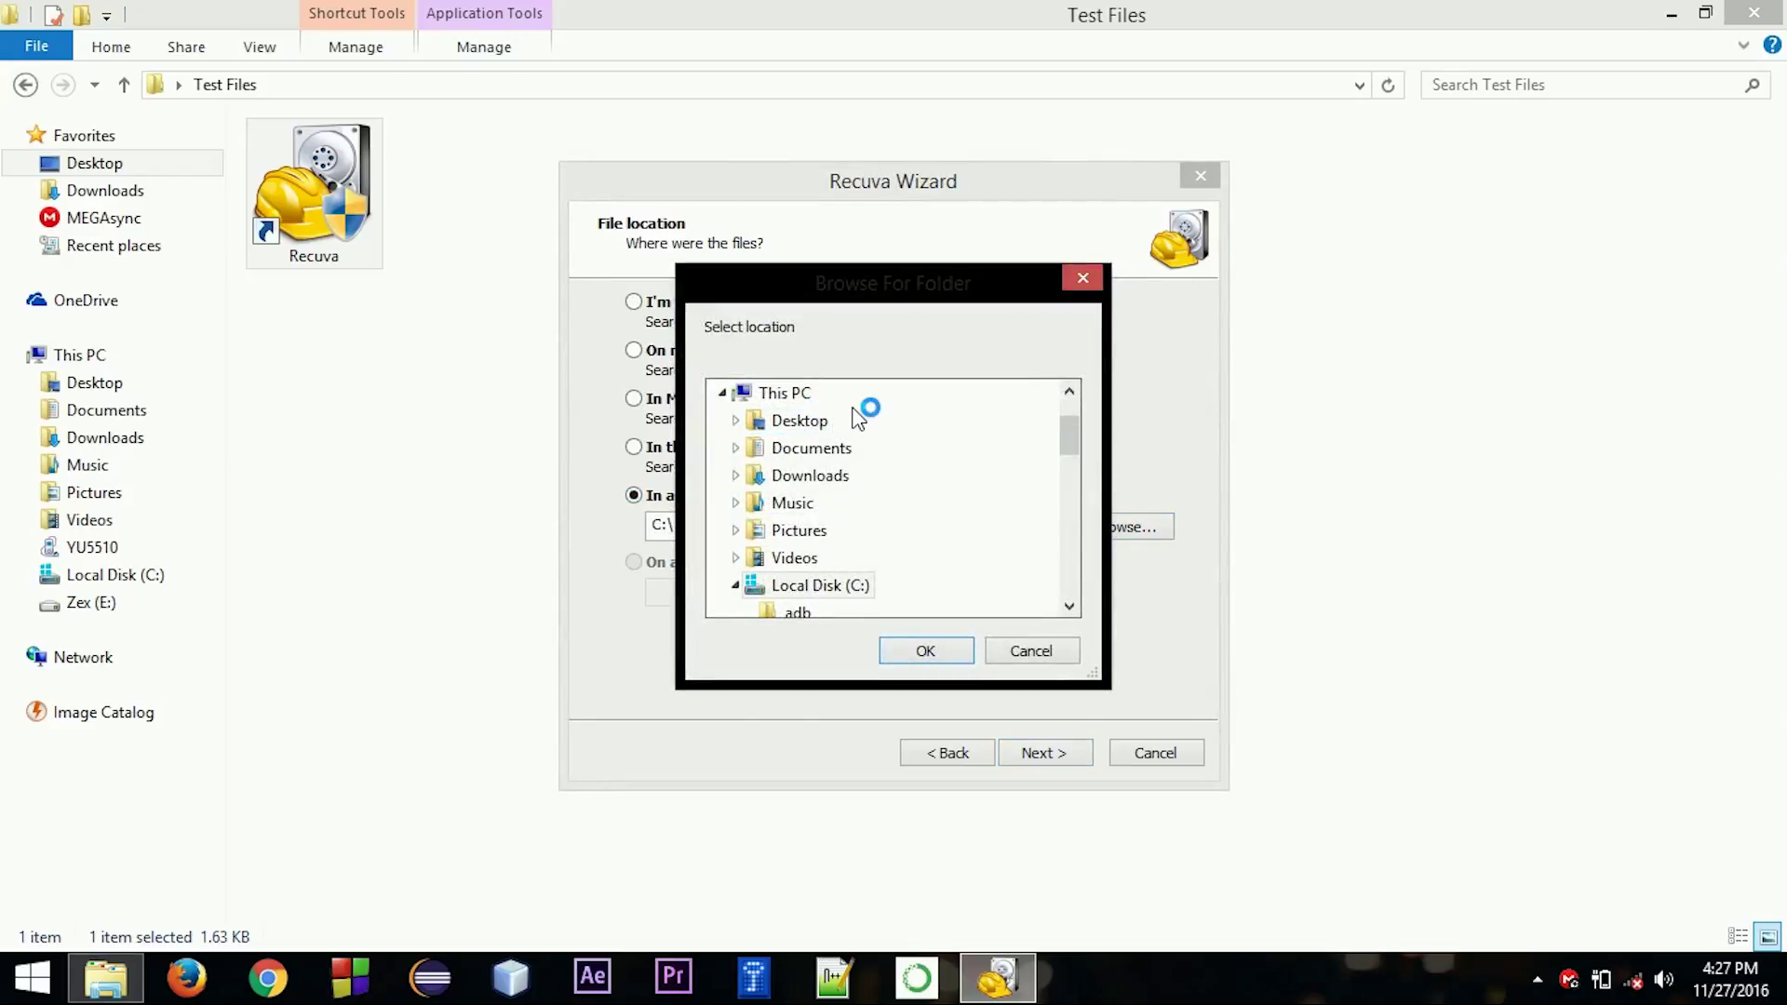
double_click(803, 420)
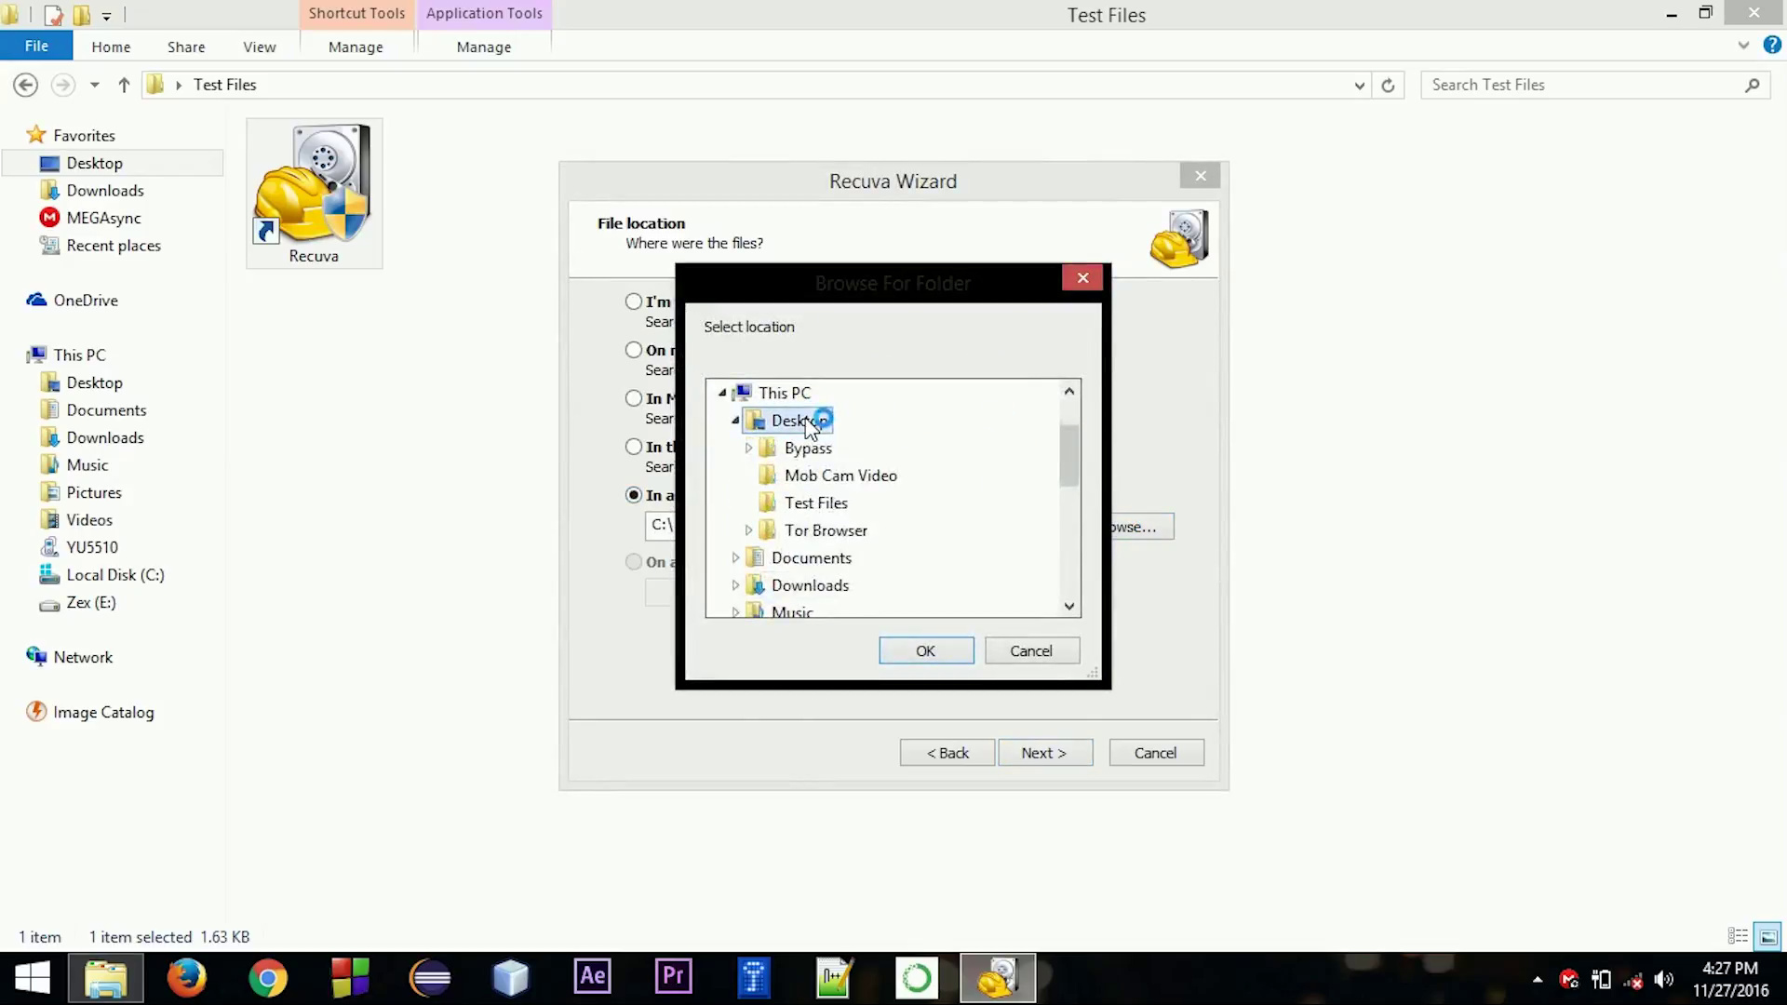
click(831, 508)
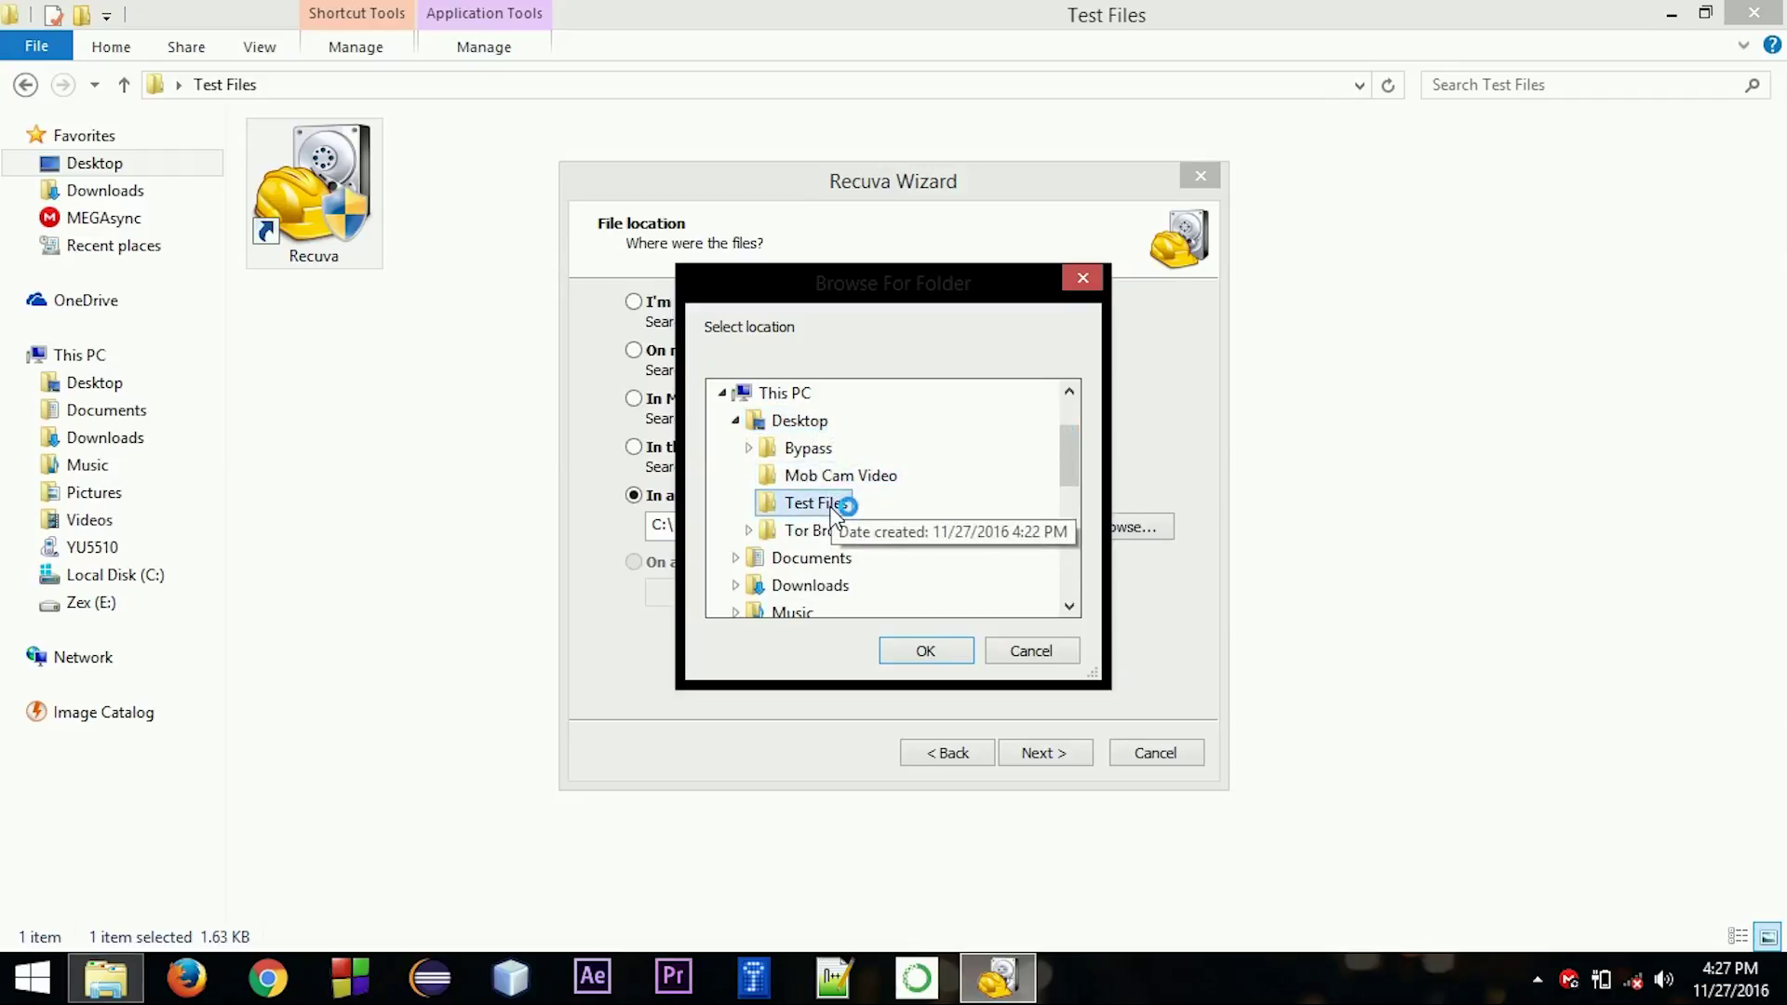
click(926, 651)
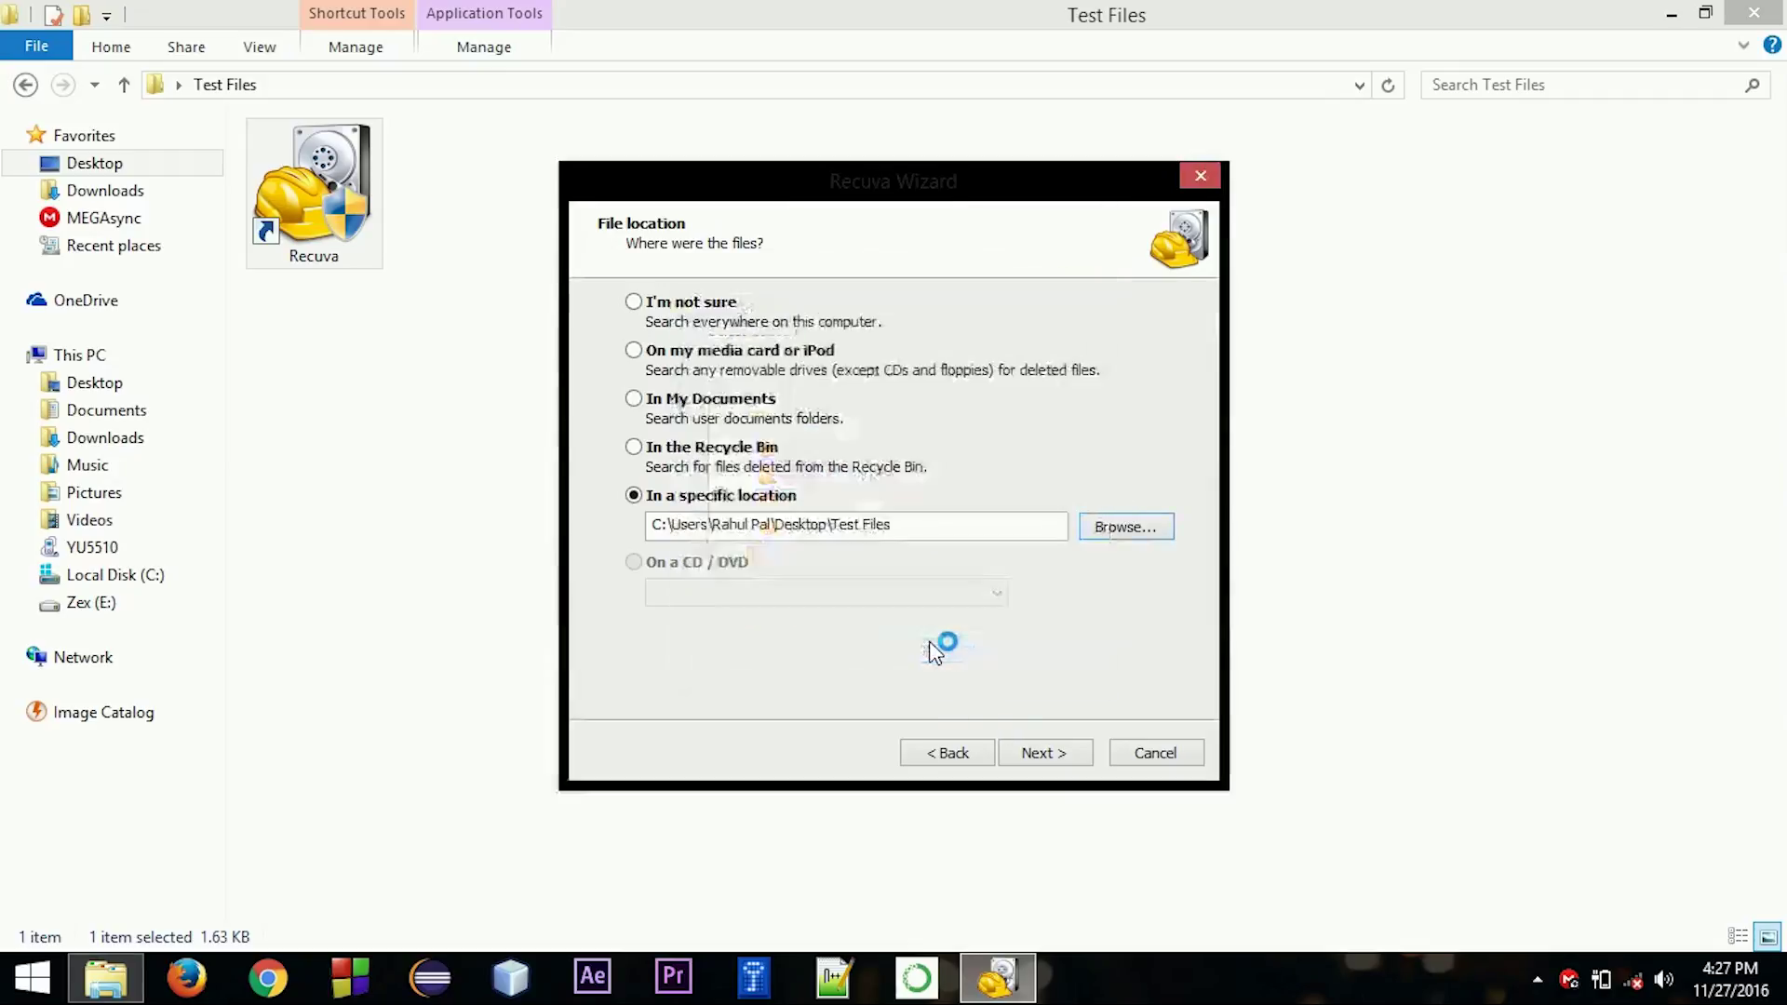
click(1037, 750)
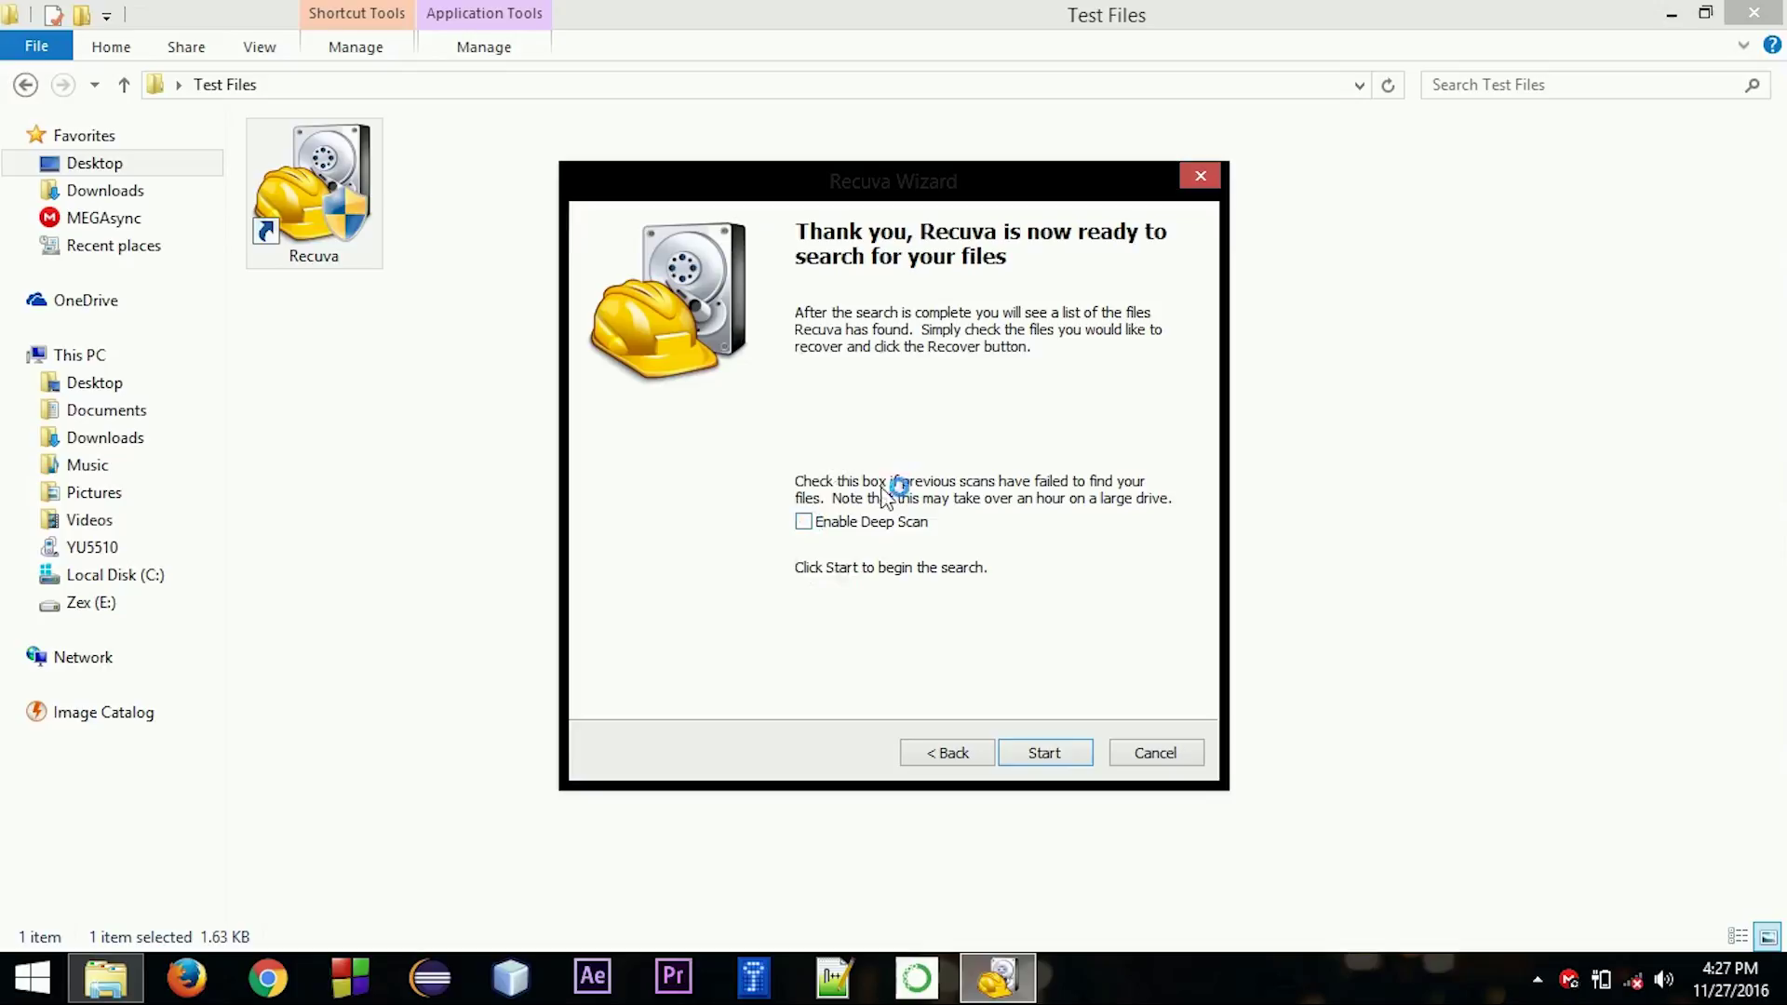
click(1044, 752)
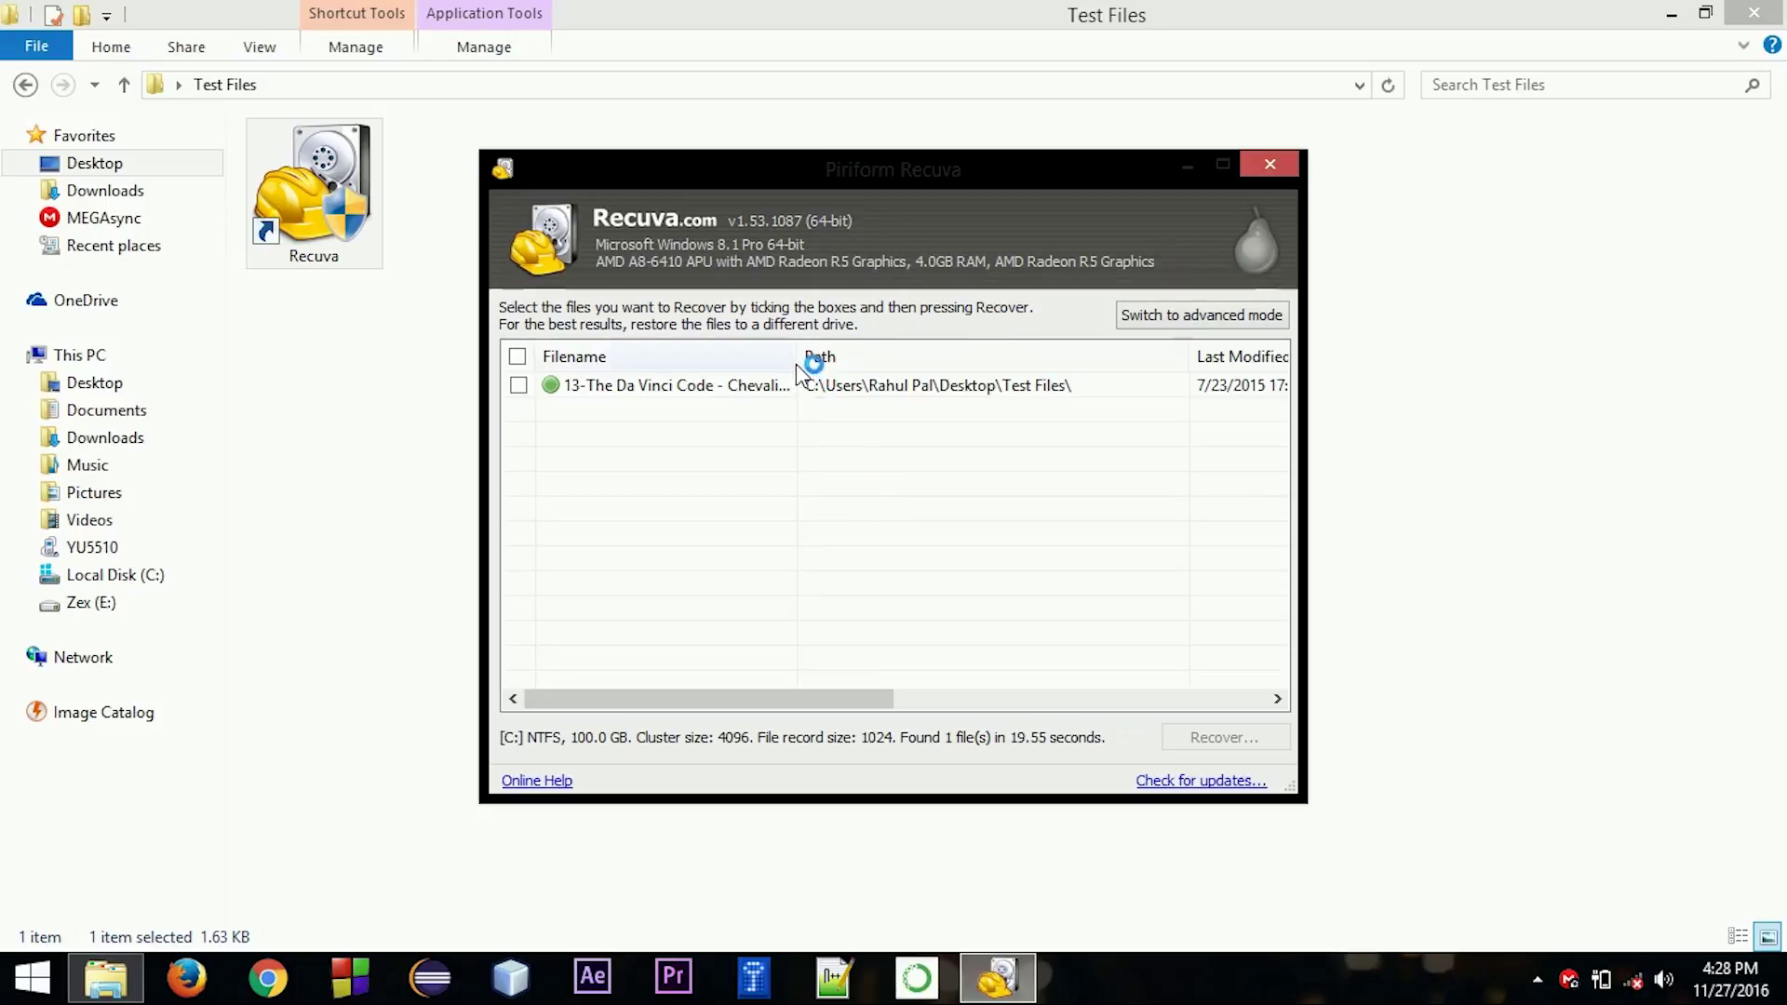
Step: Widen the Filename column, tick the Da Vinci Code MP3 and start recovery
drag(797, 359, 958, 400)
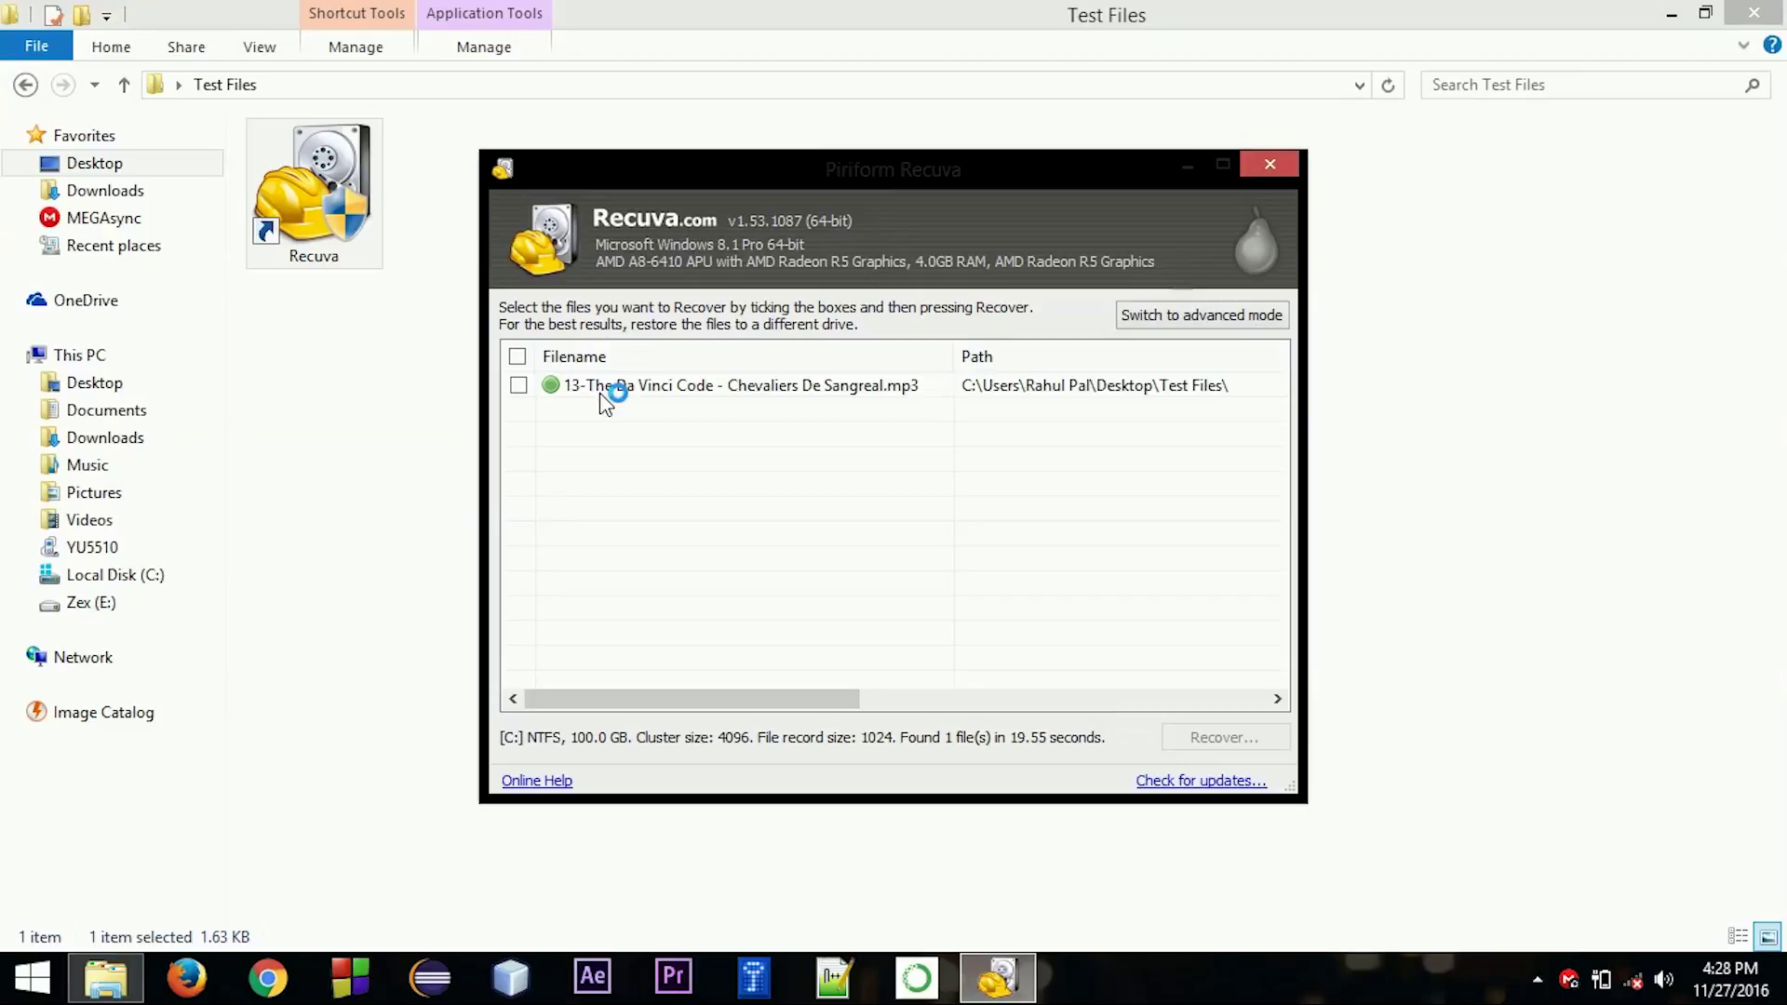
click(519, 385)
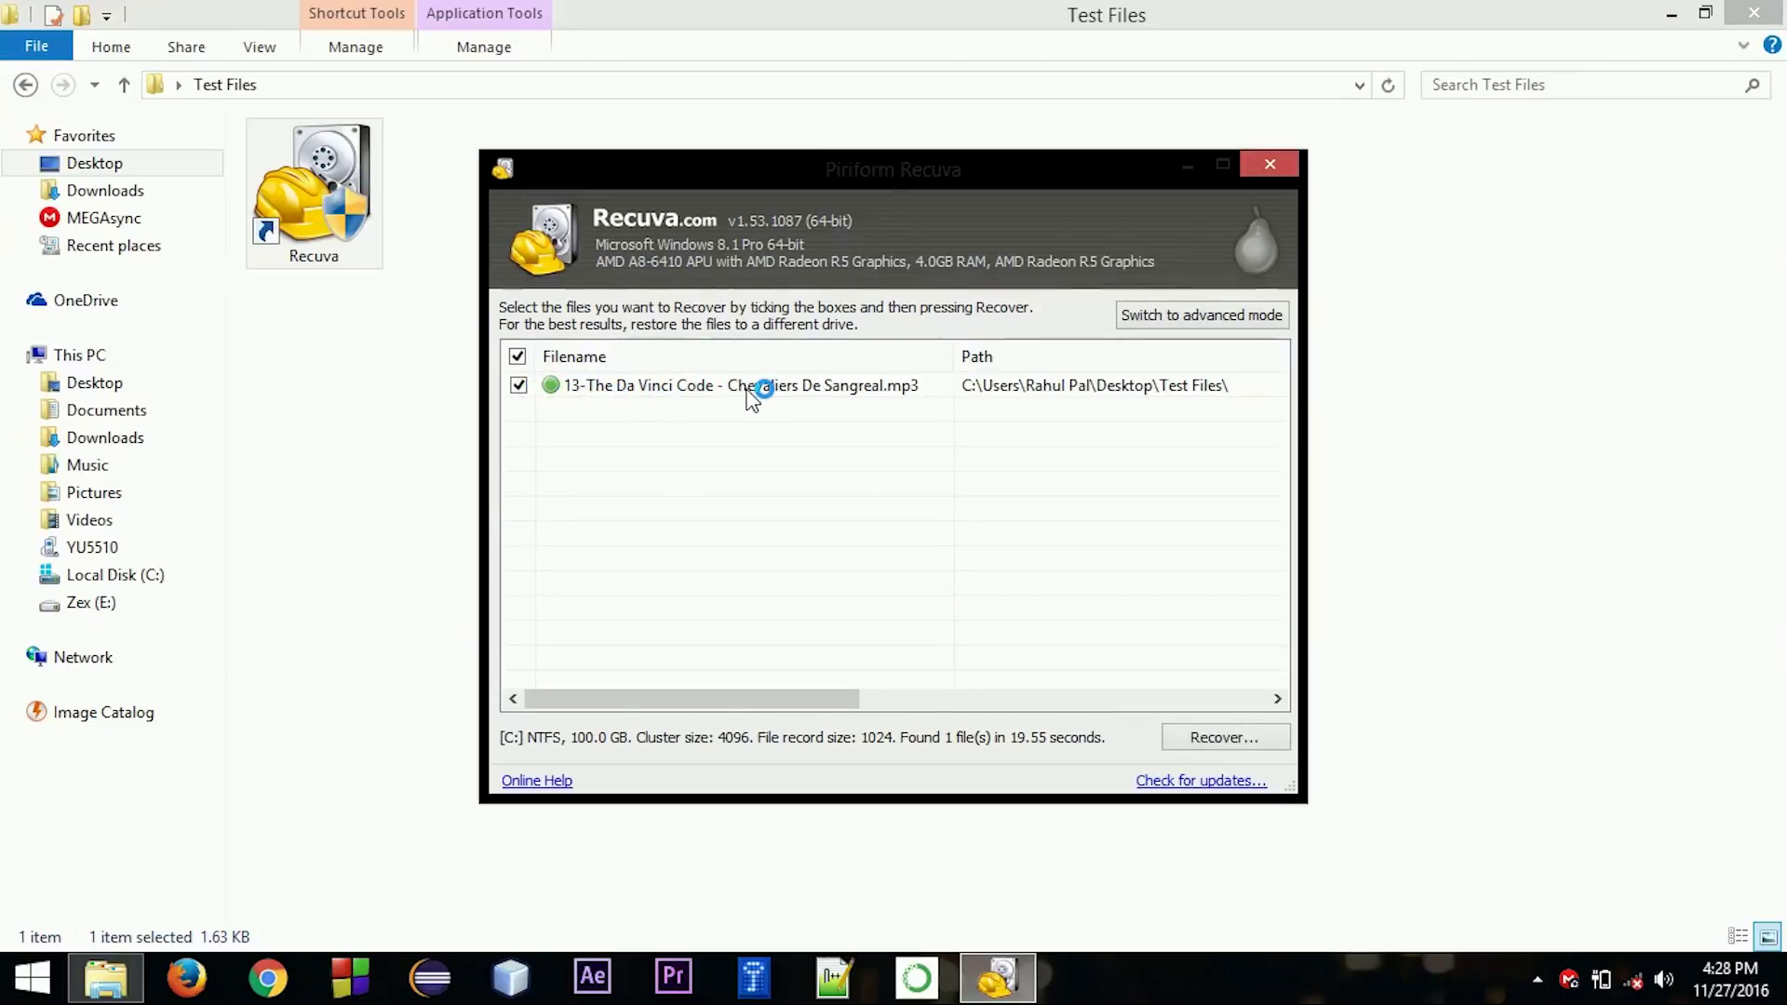
click(1190, 750)
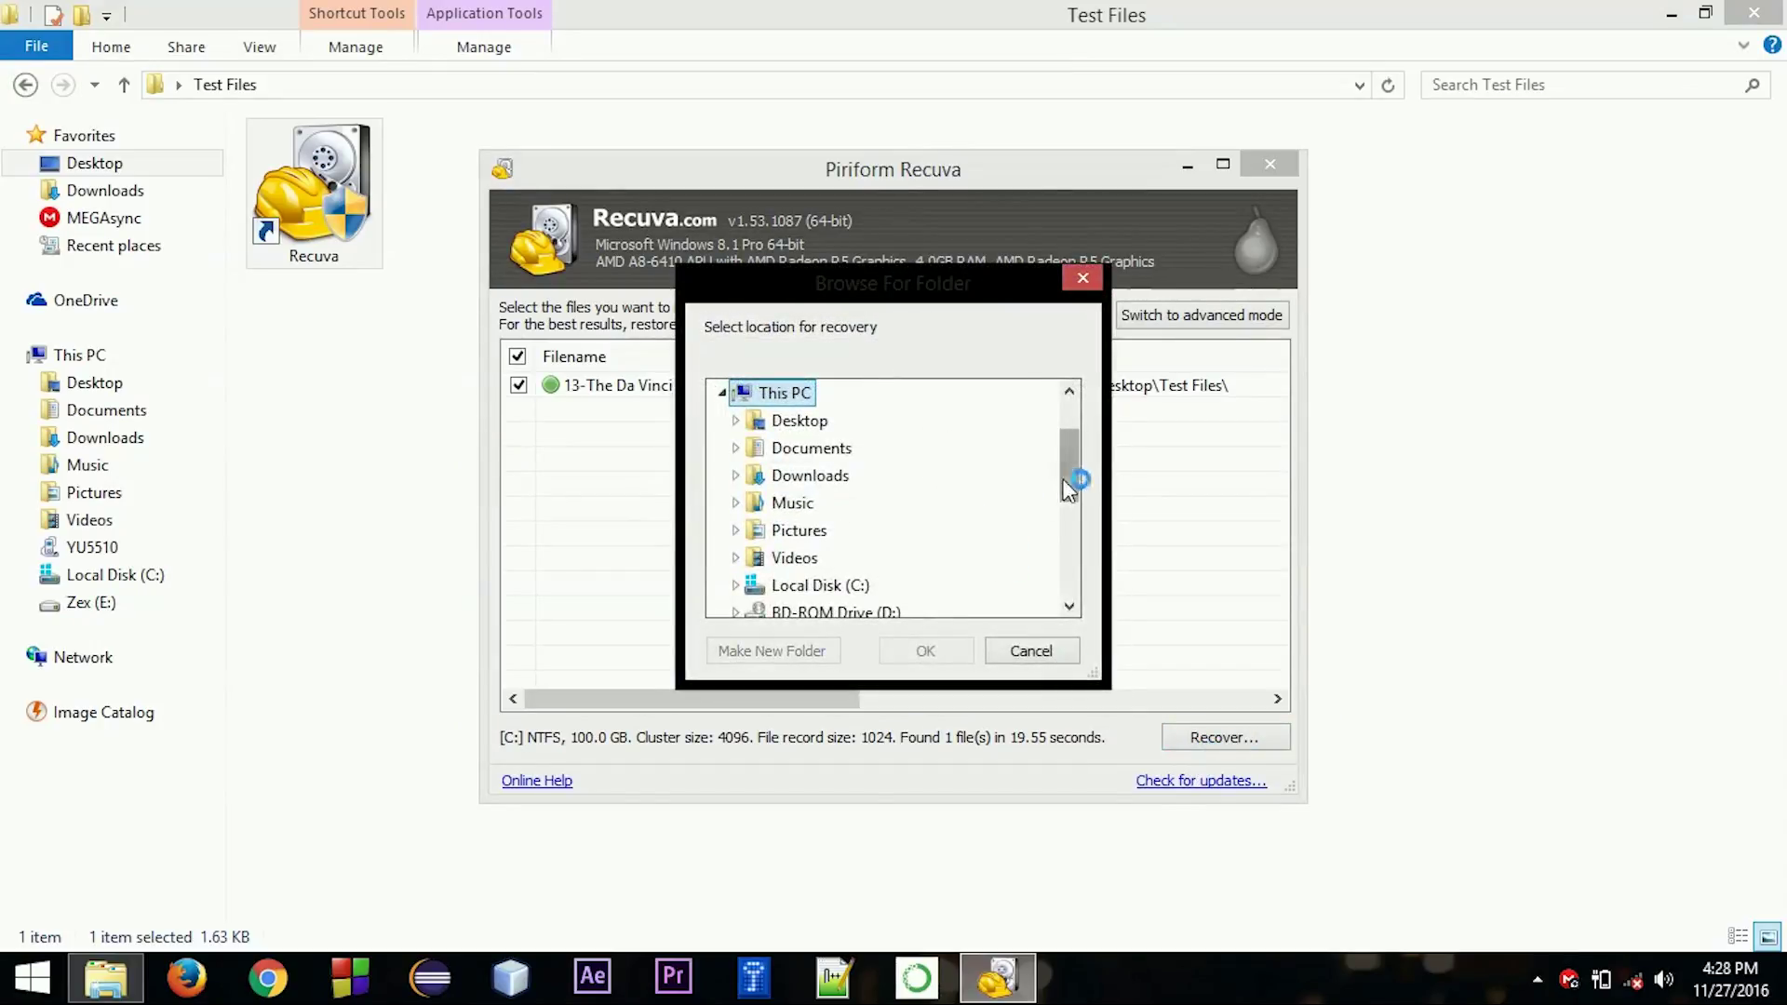
Step: Restore the MP3 into Desktop\Test Files on the same drive and dismiss the summary
drag(1067, 465, 1059, 423)
click(798, 503)
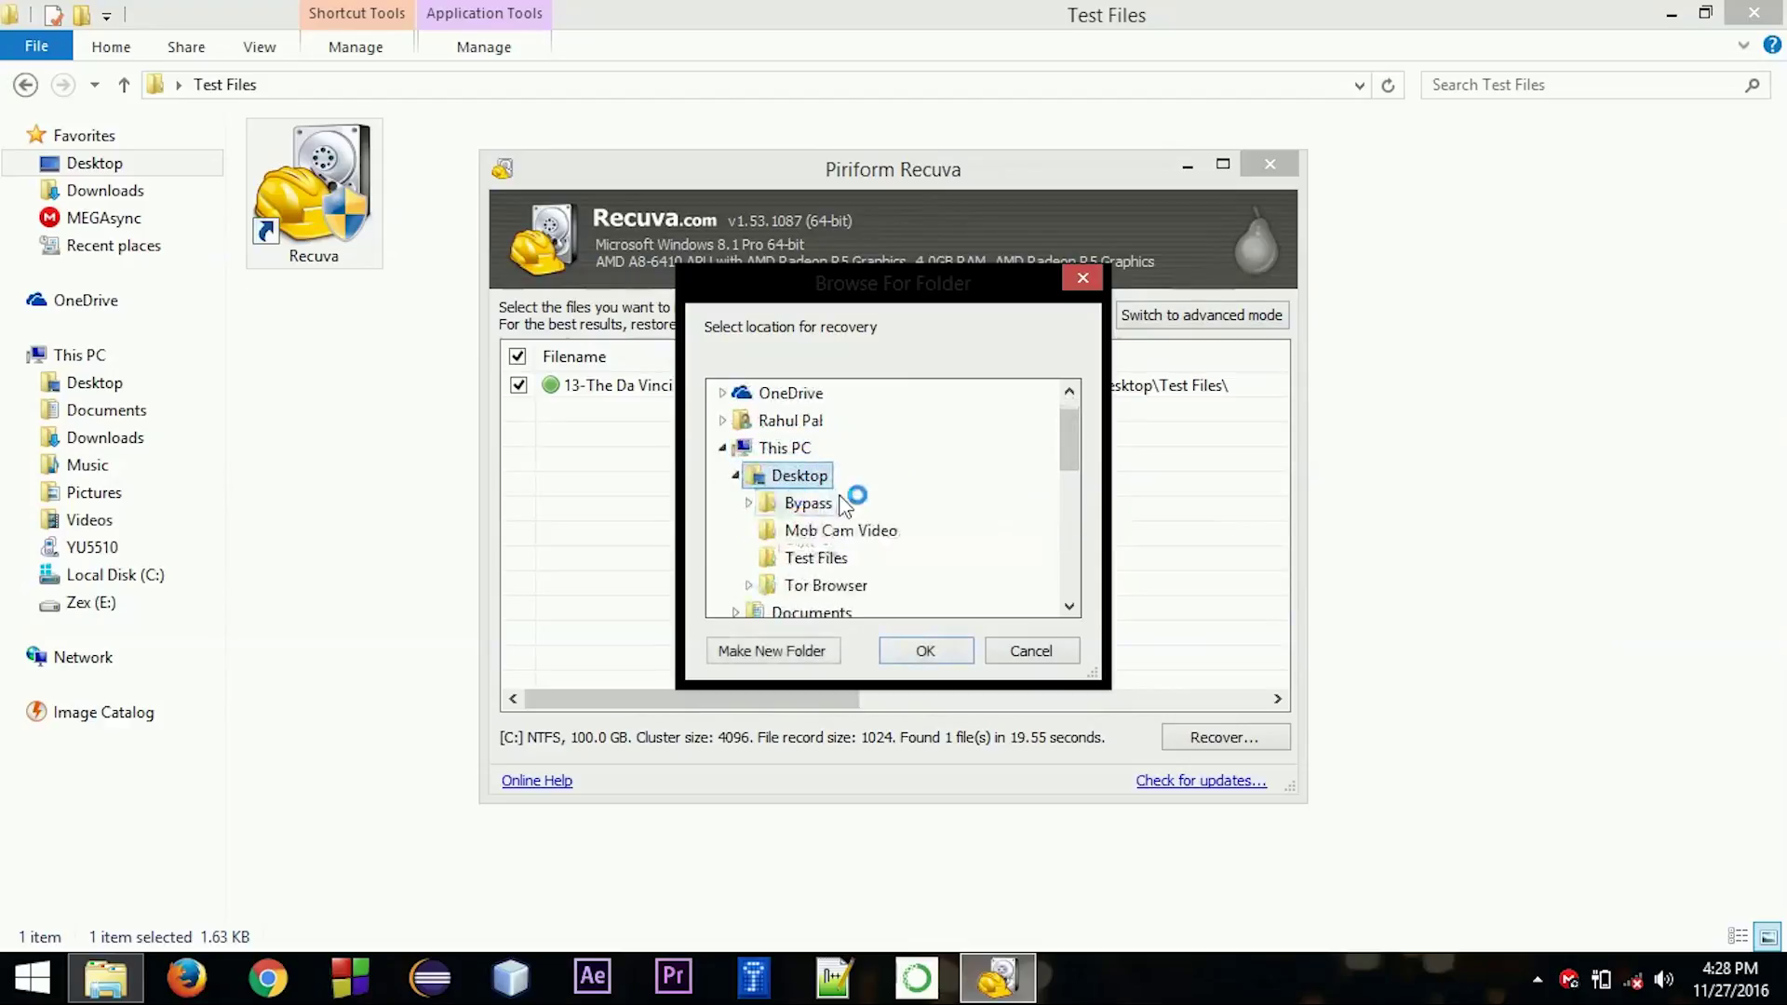
click(816, 556)
click(912, 652)
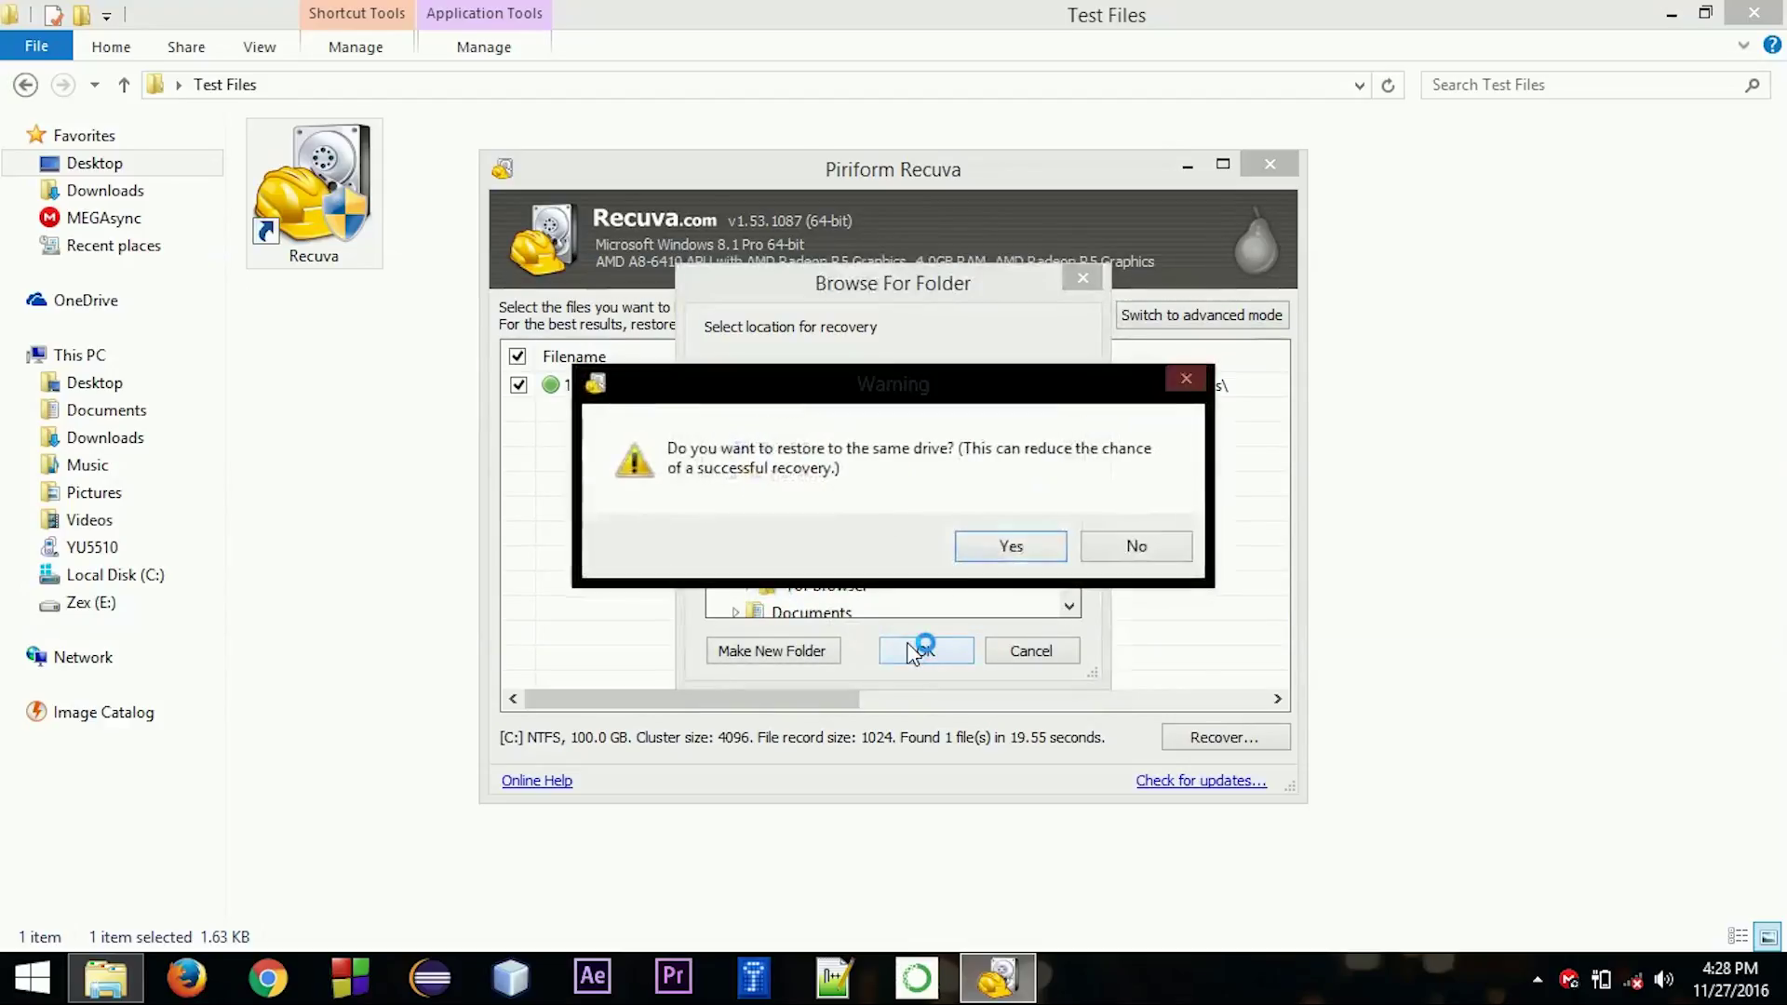
click(1008, 549)
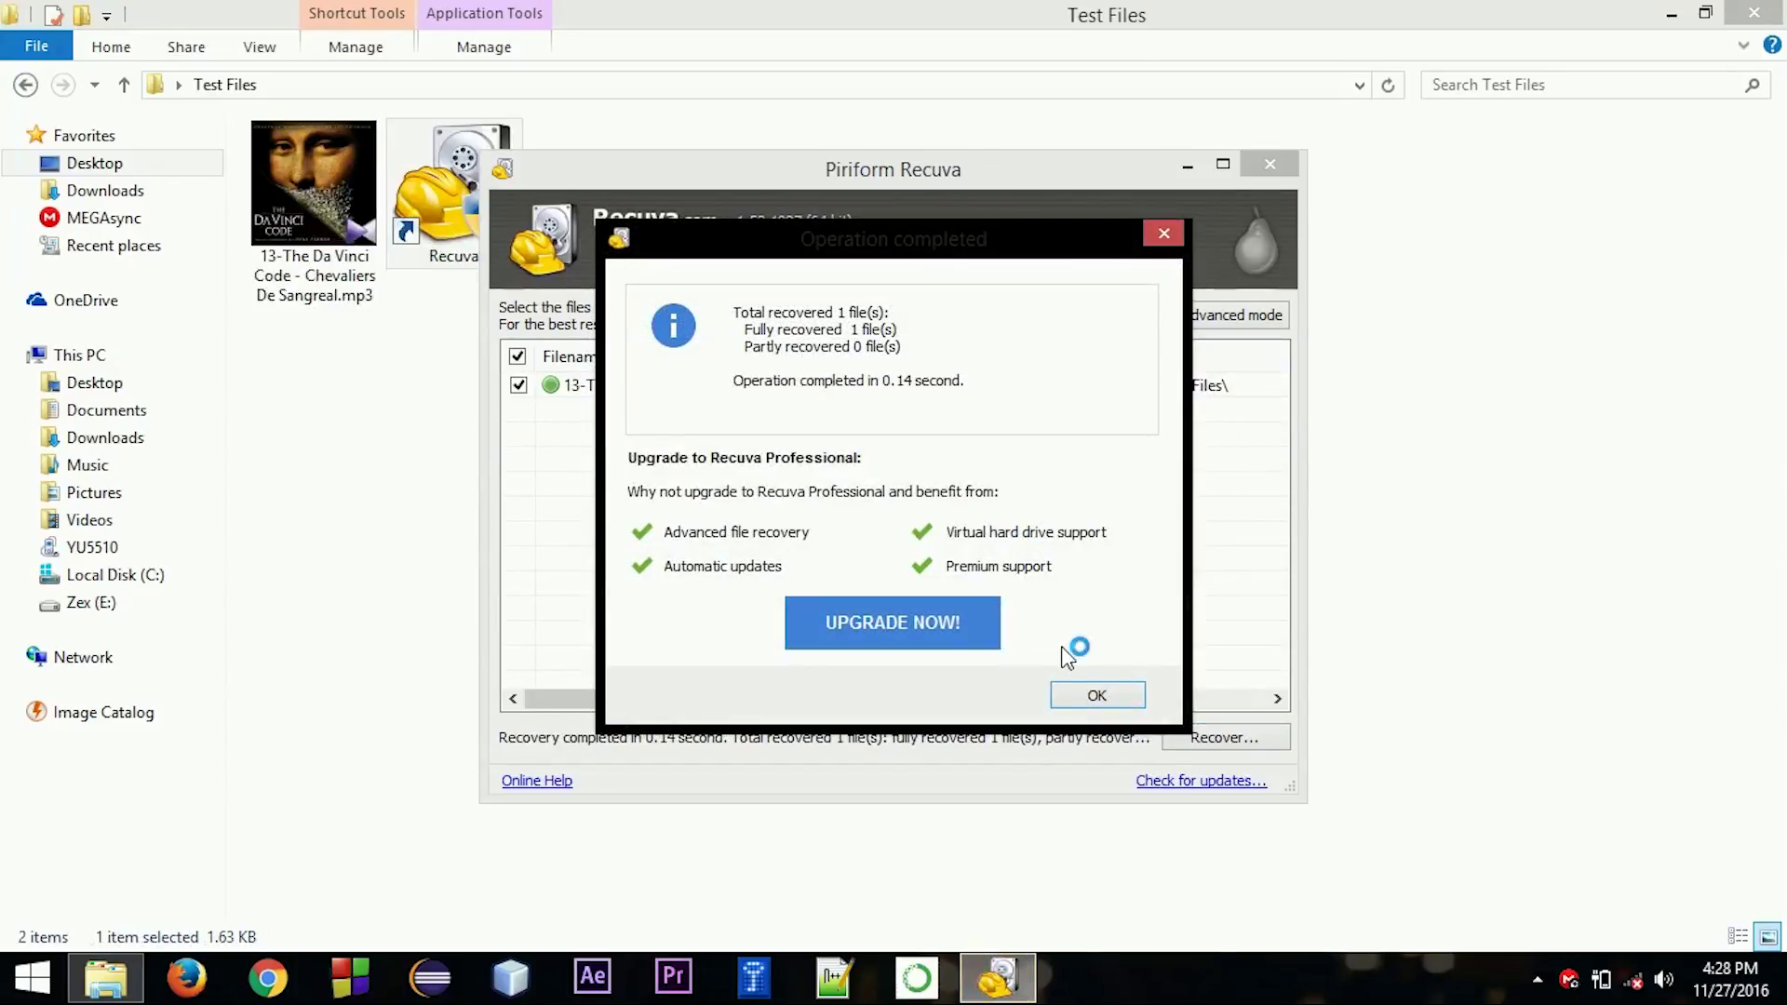
click(1097, 696)
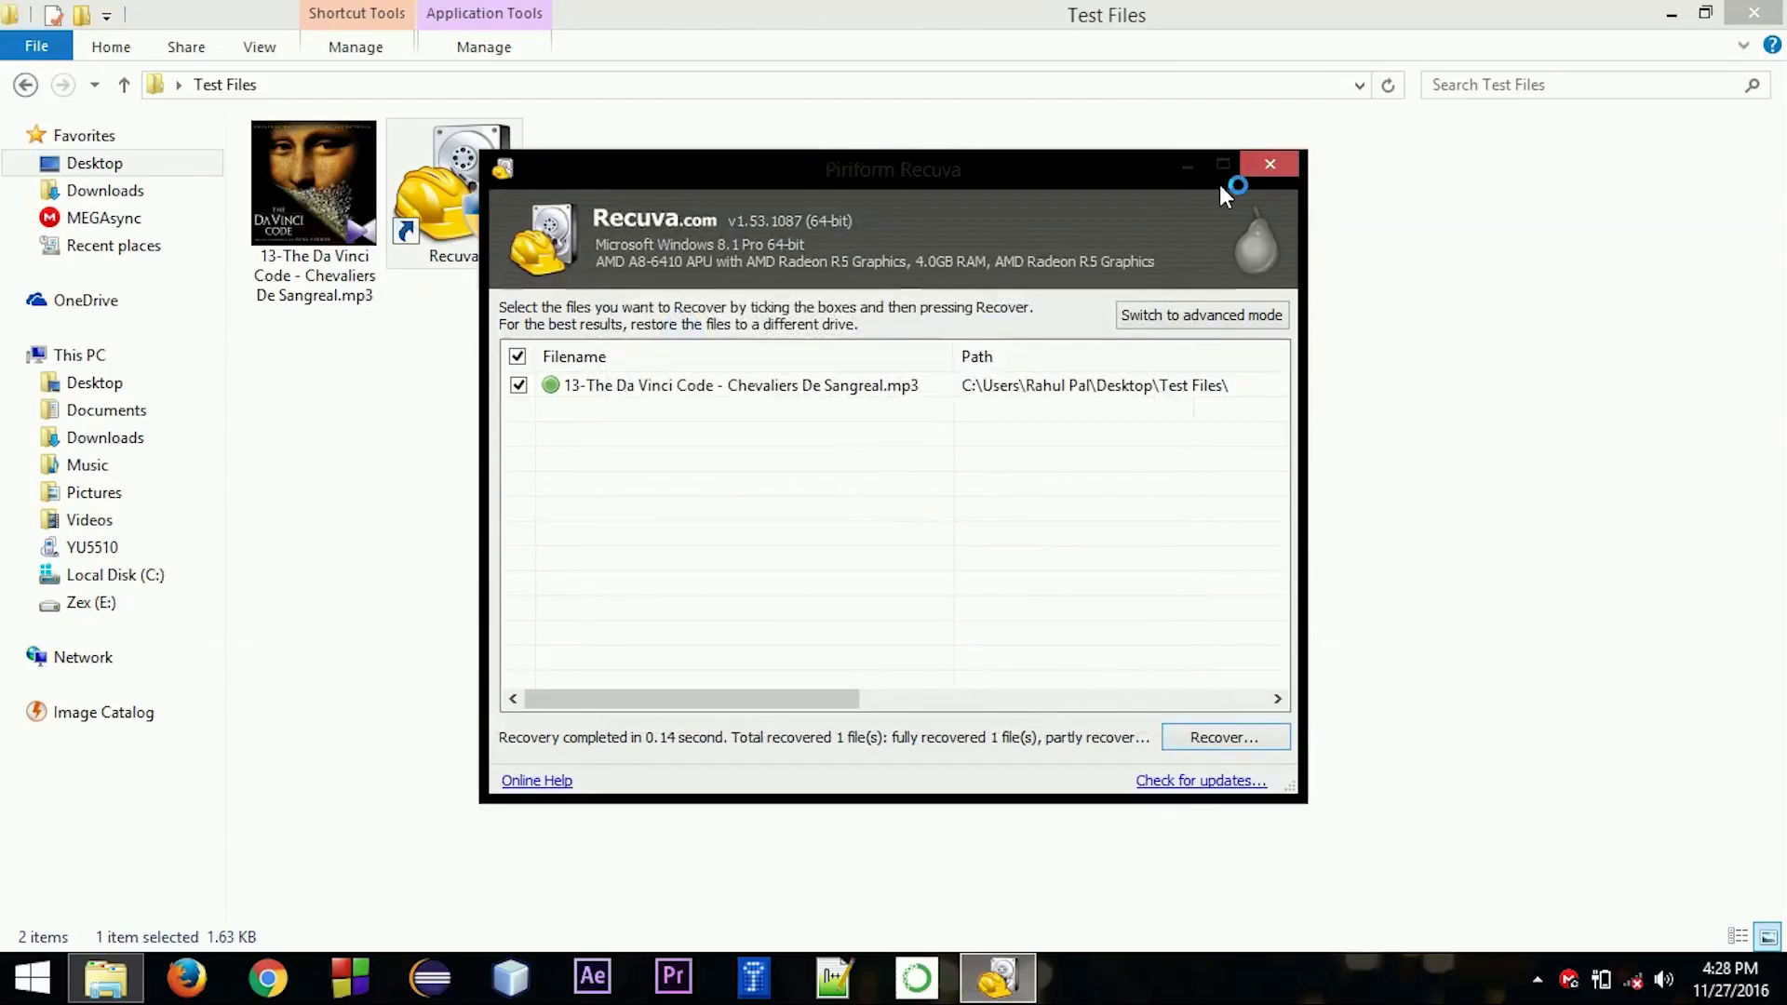
Step: Close Recuva, refresh Test Files, and bring up the recovered MP3's context menu
click(1256, 168)
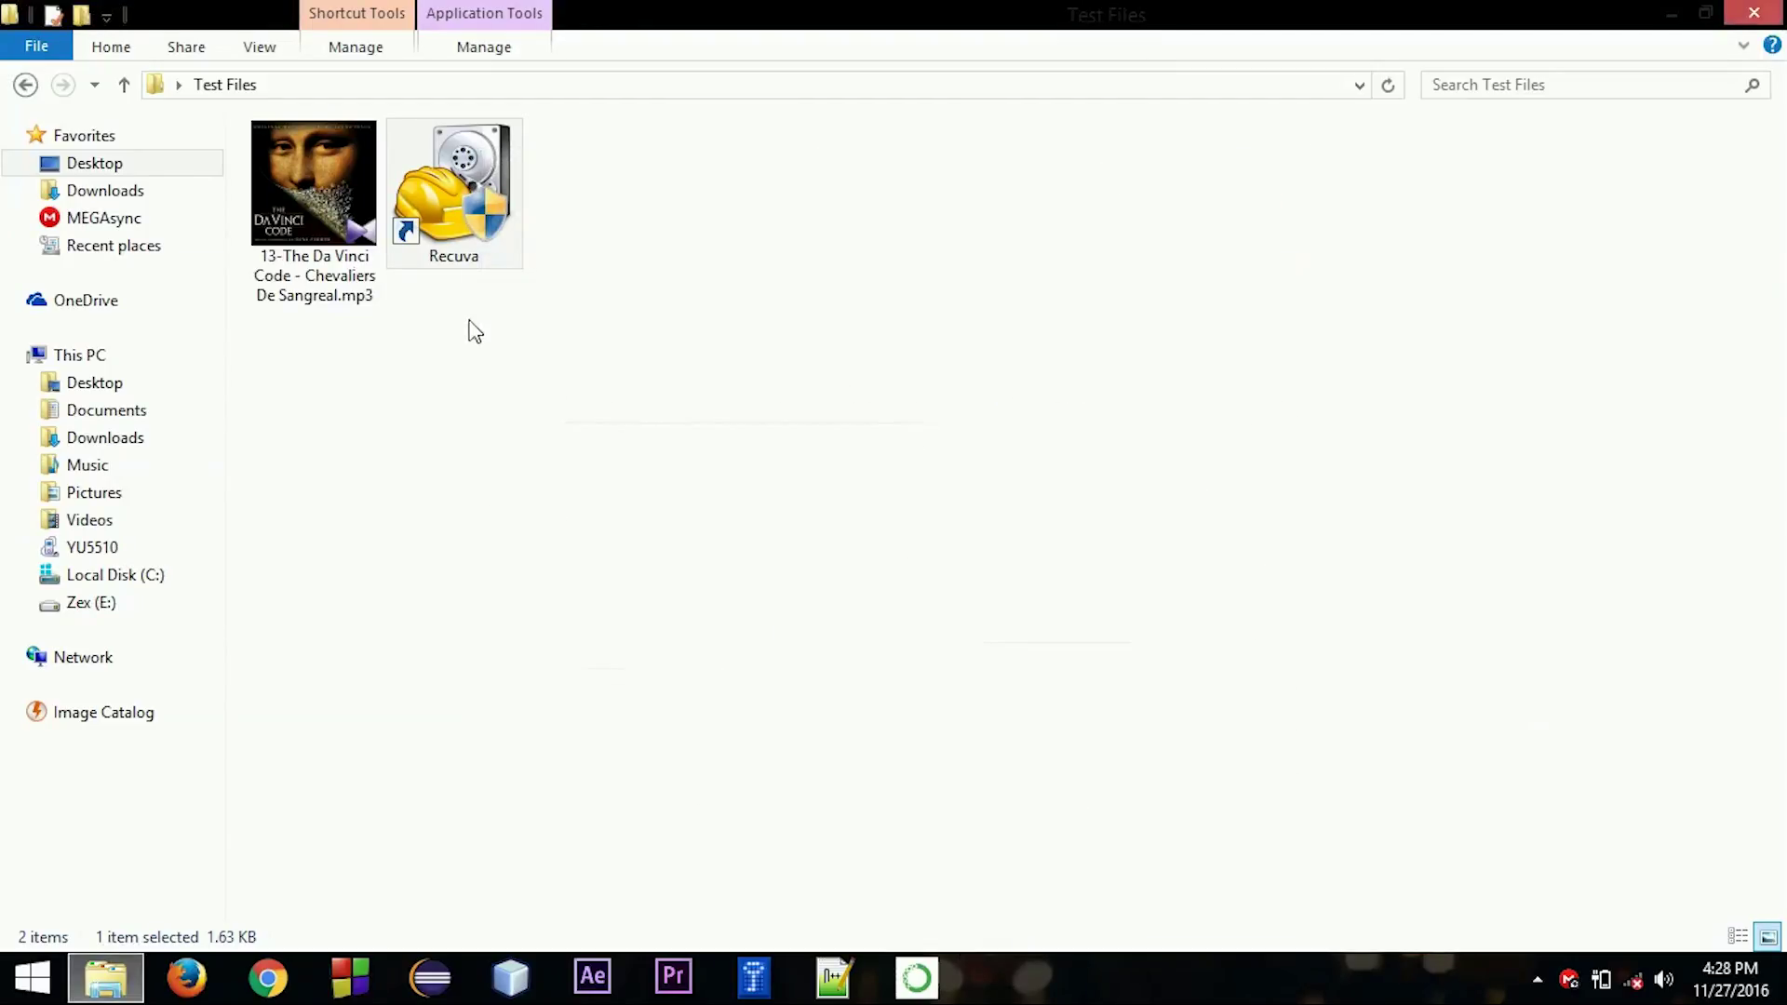
click(312, 210)
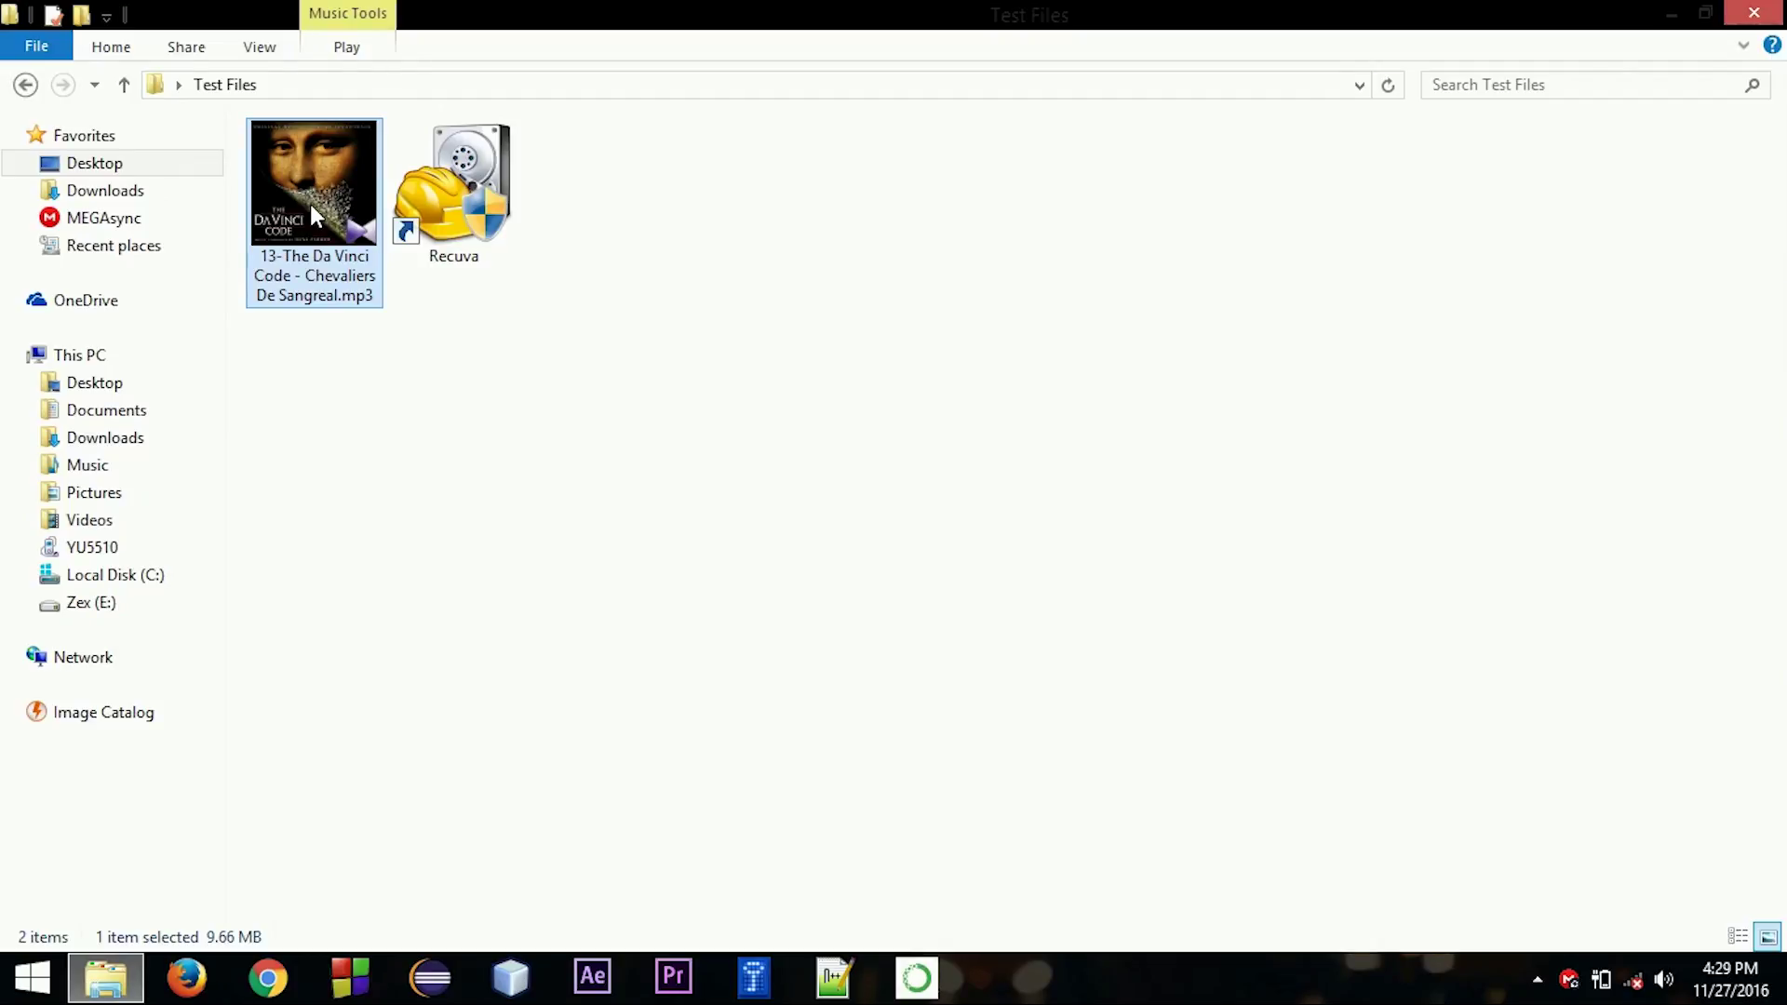
right_click(517, 432)
click(610, 592)
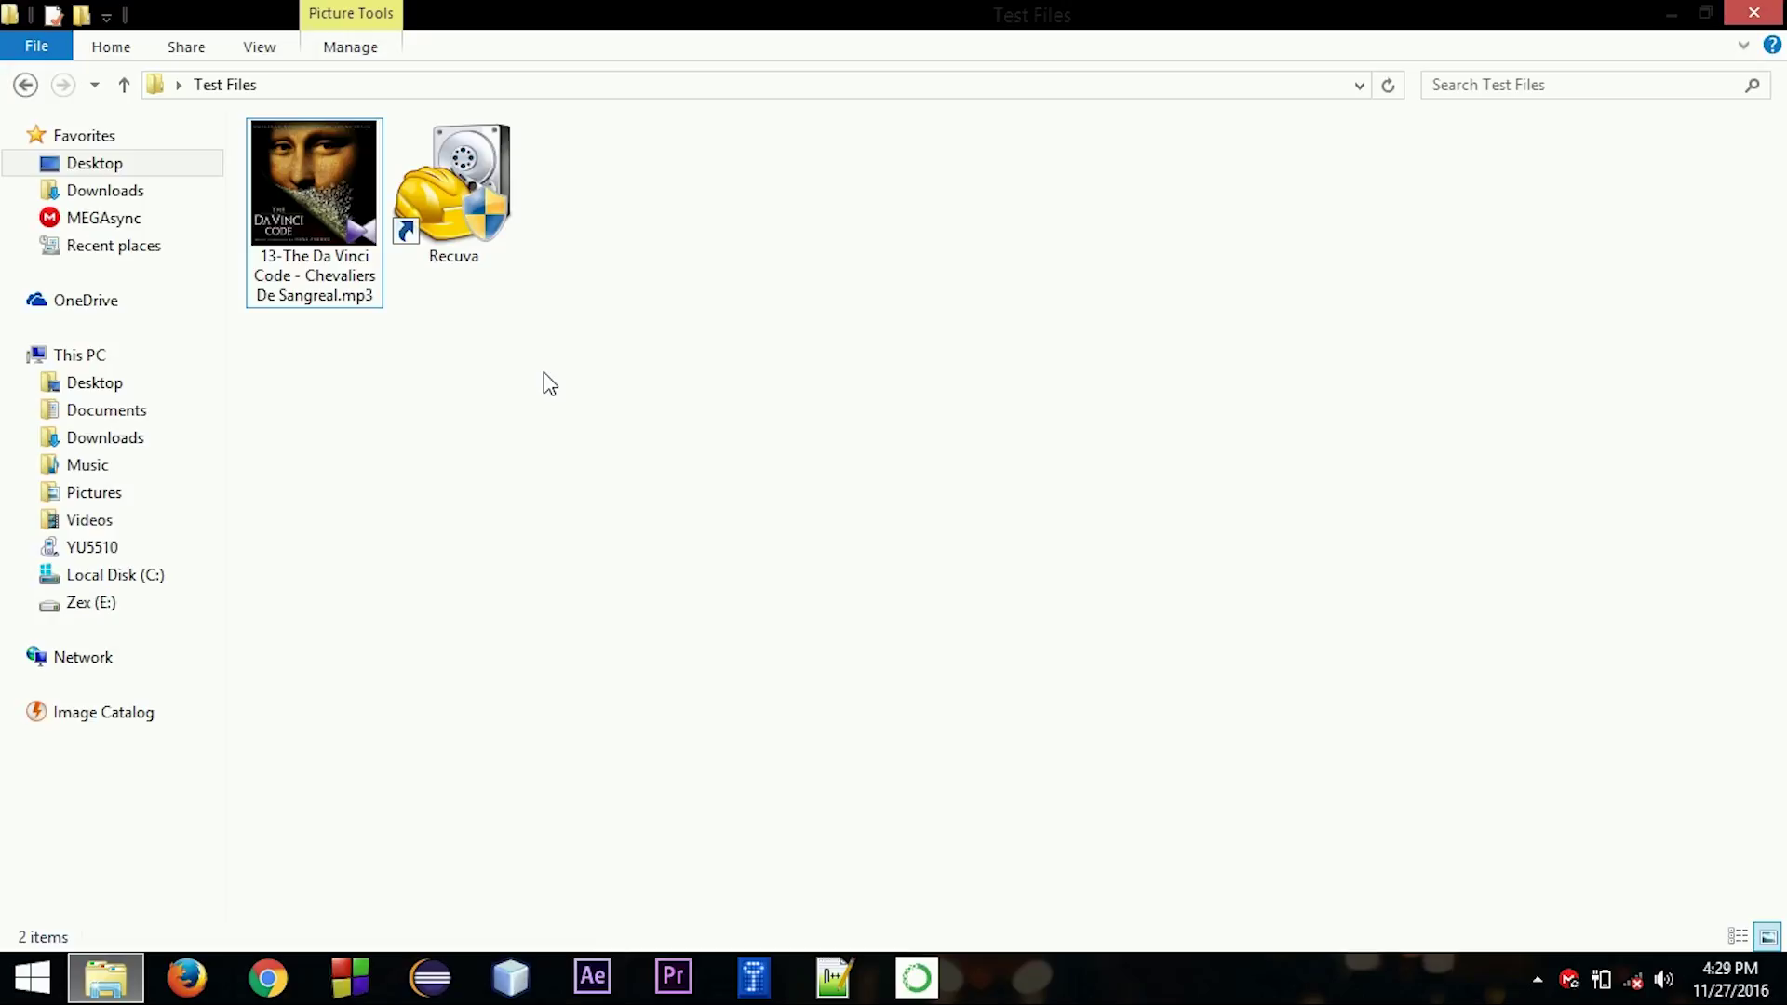
click(290, 147)
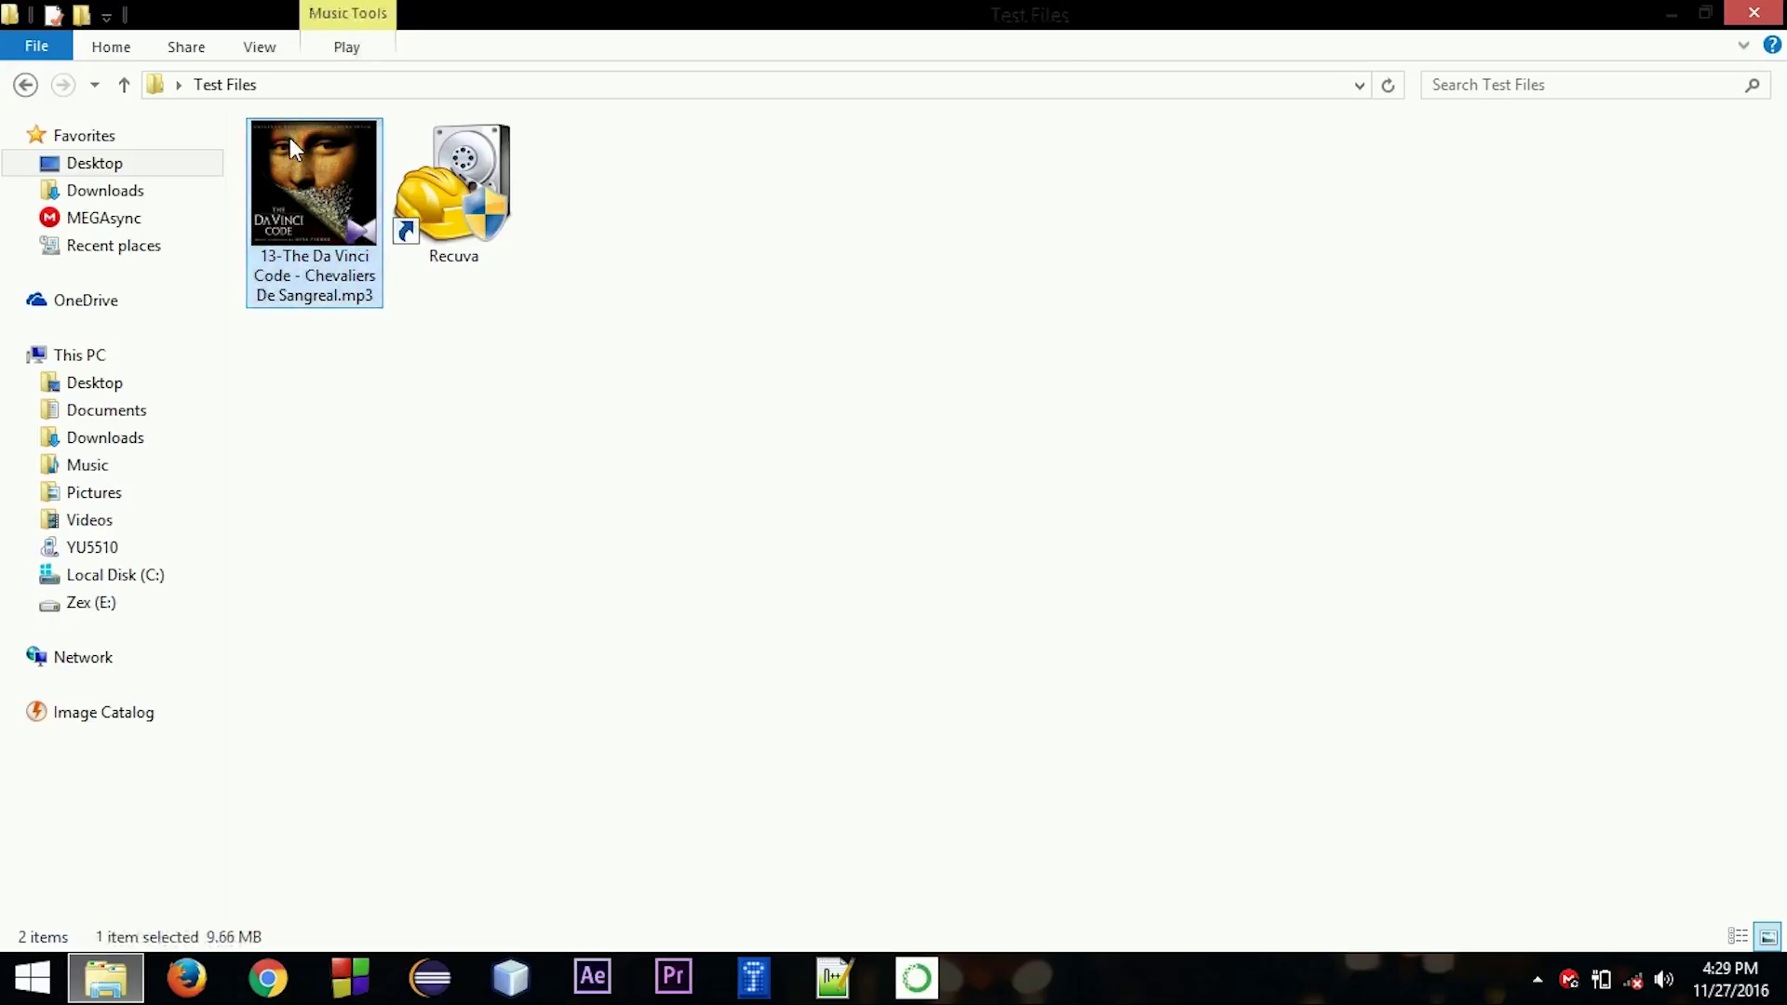
right_click(290, 145)
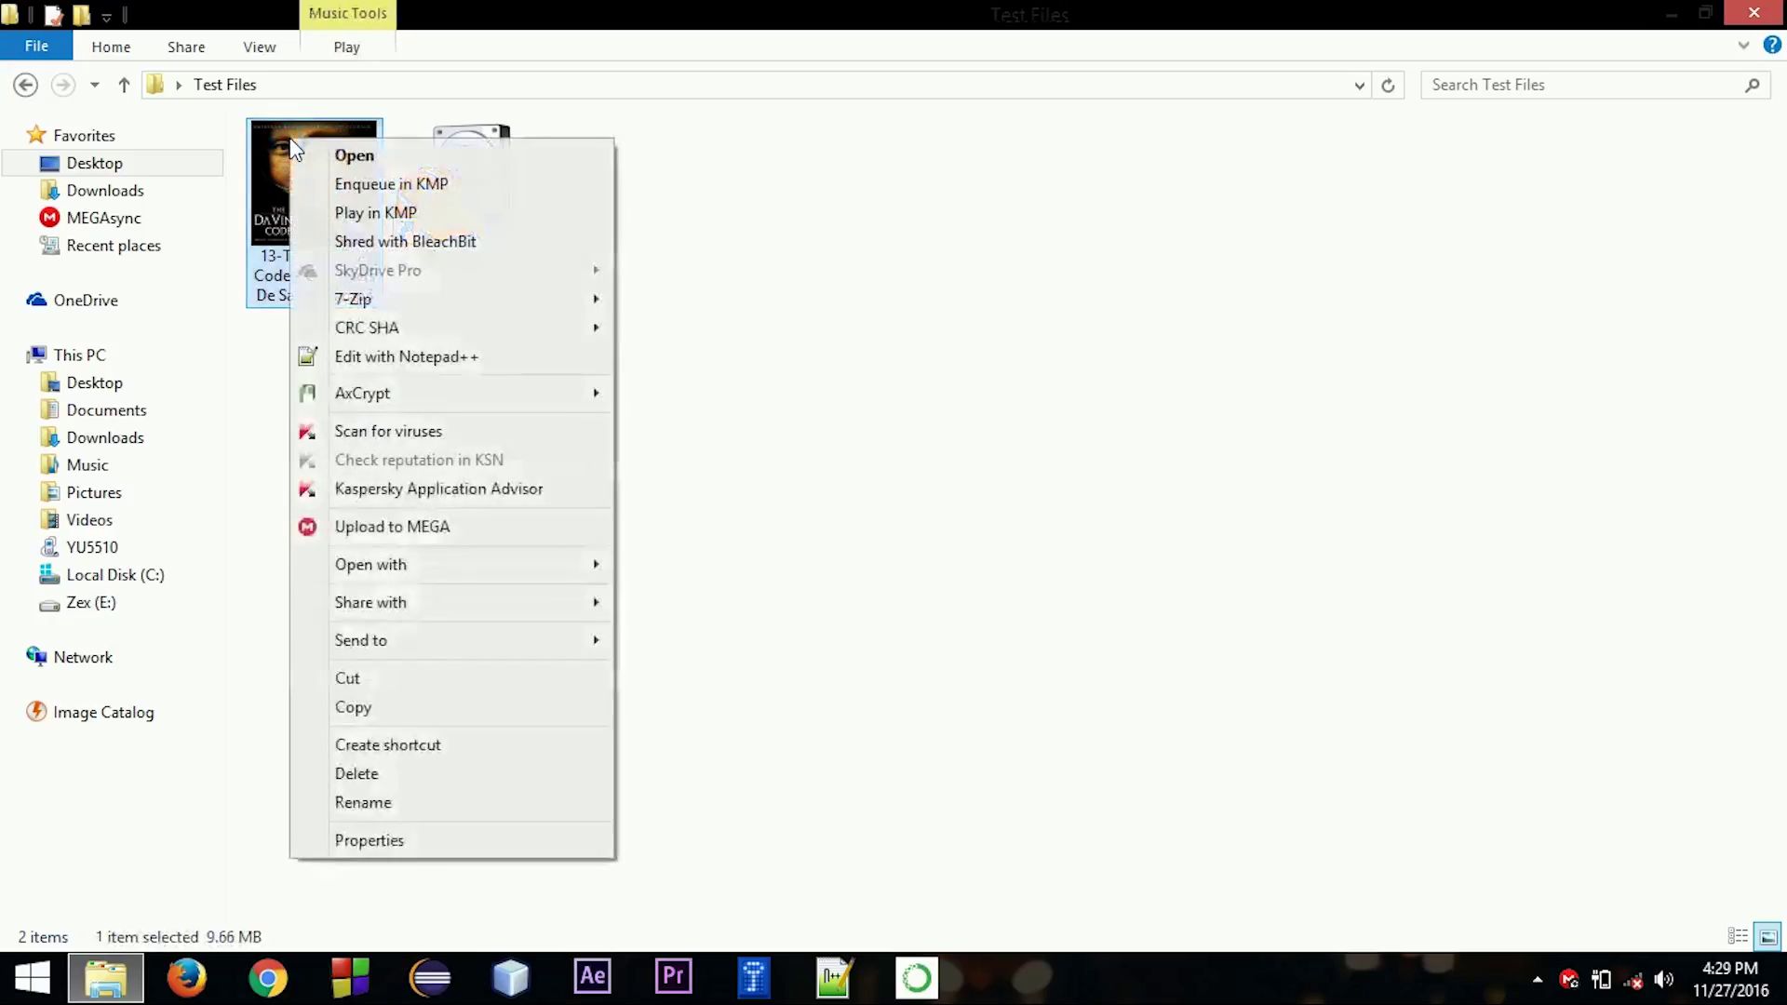
Step: Shred the Da Vinci Code MP3 with BleachBit, confirming the permanent deletion
click(420, 244)
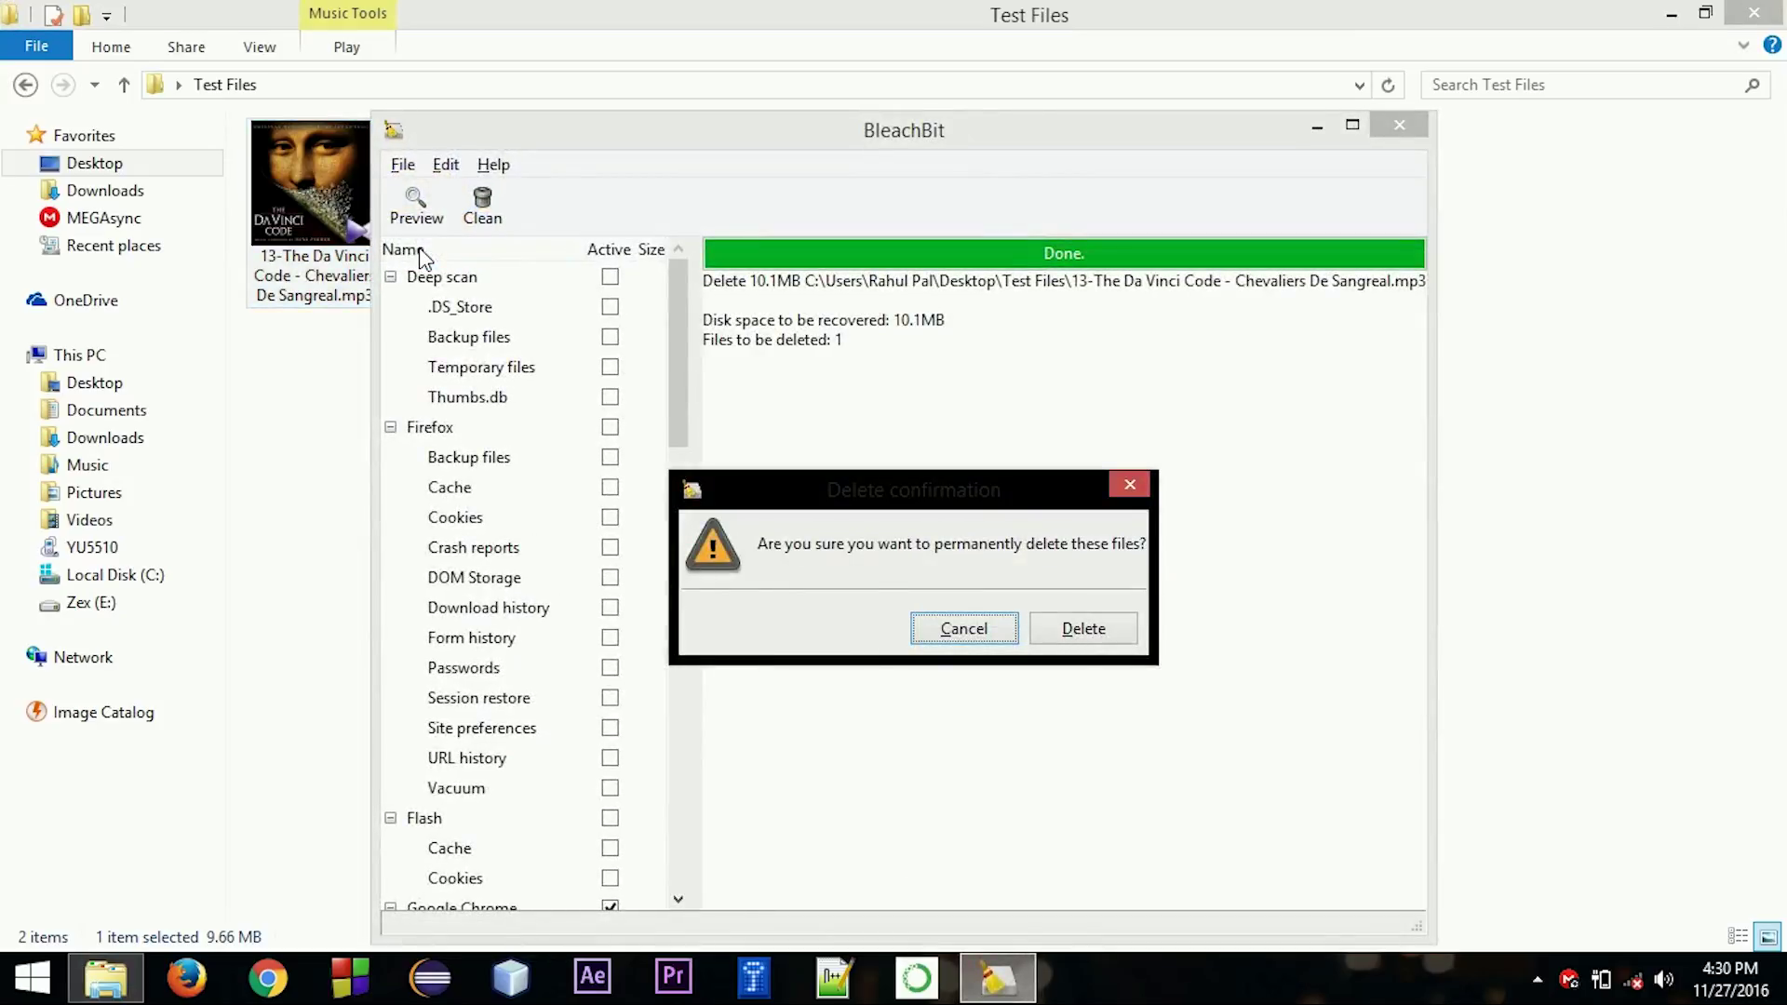
click(1068, 629)
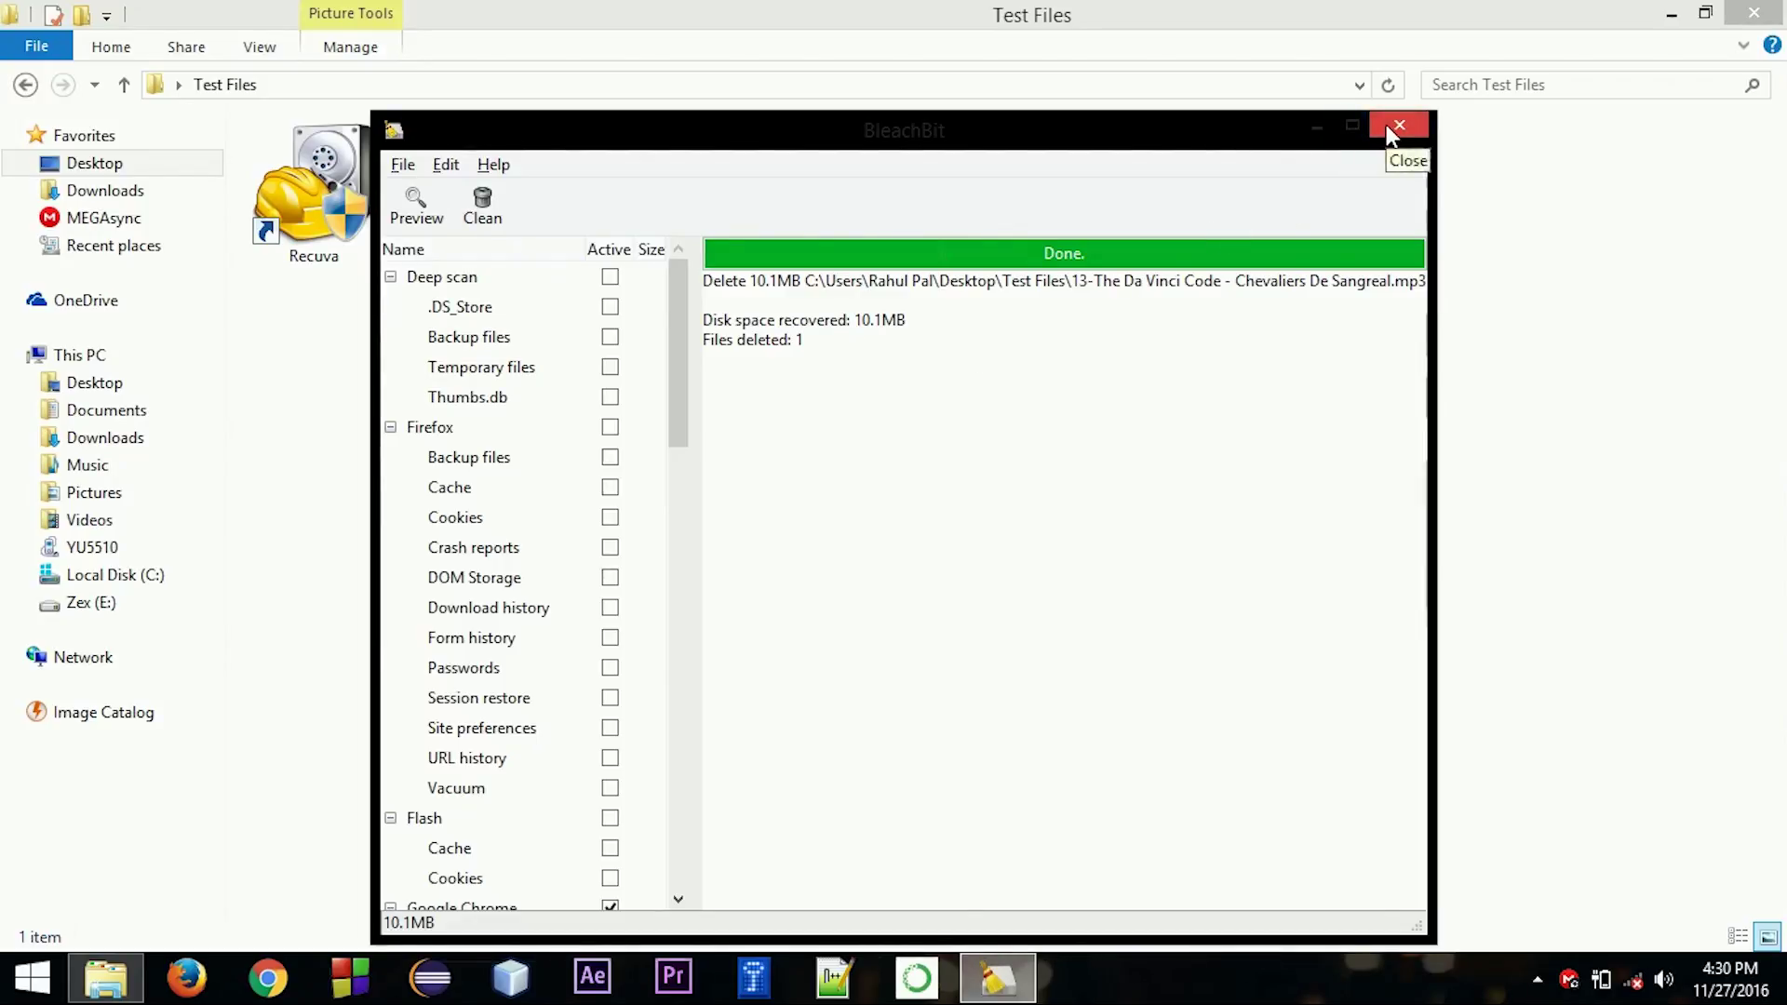
Step: Close BleachBit, relaunch Recuva and limit the search to Music files
click(1316, 126)
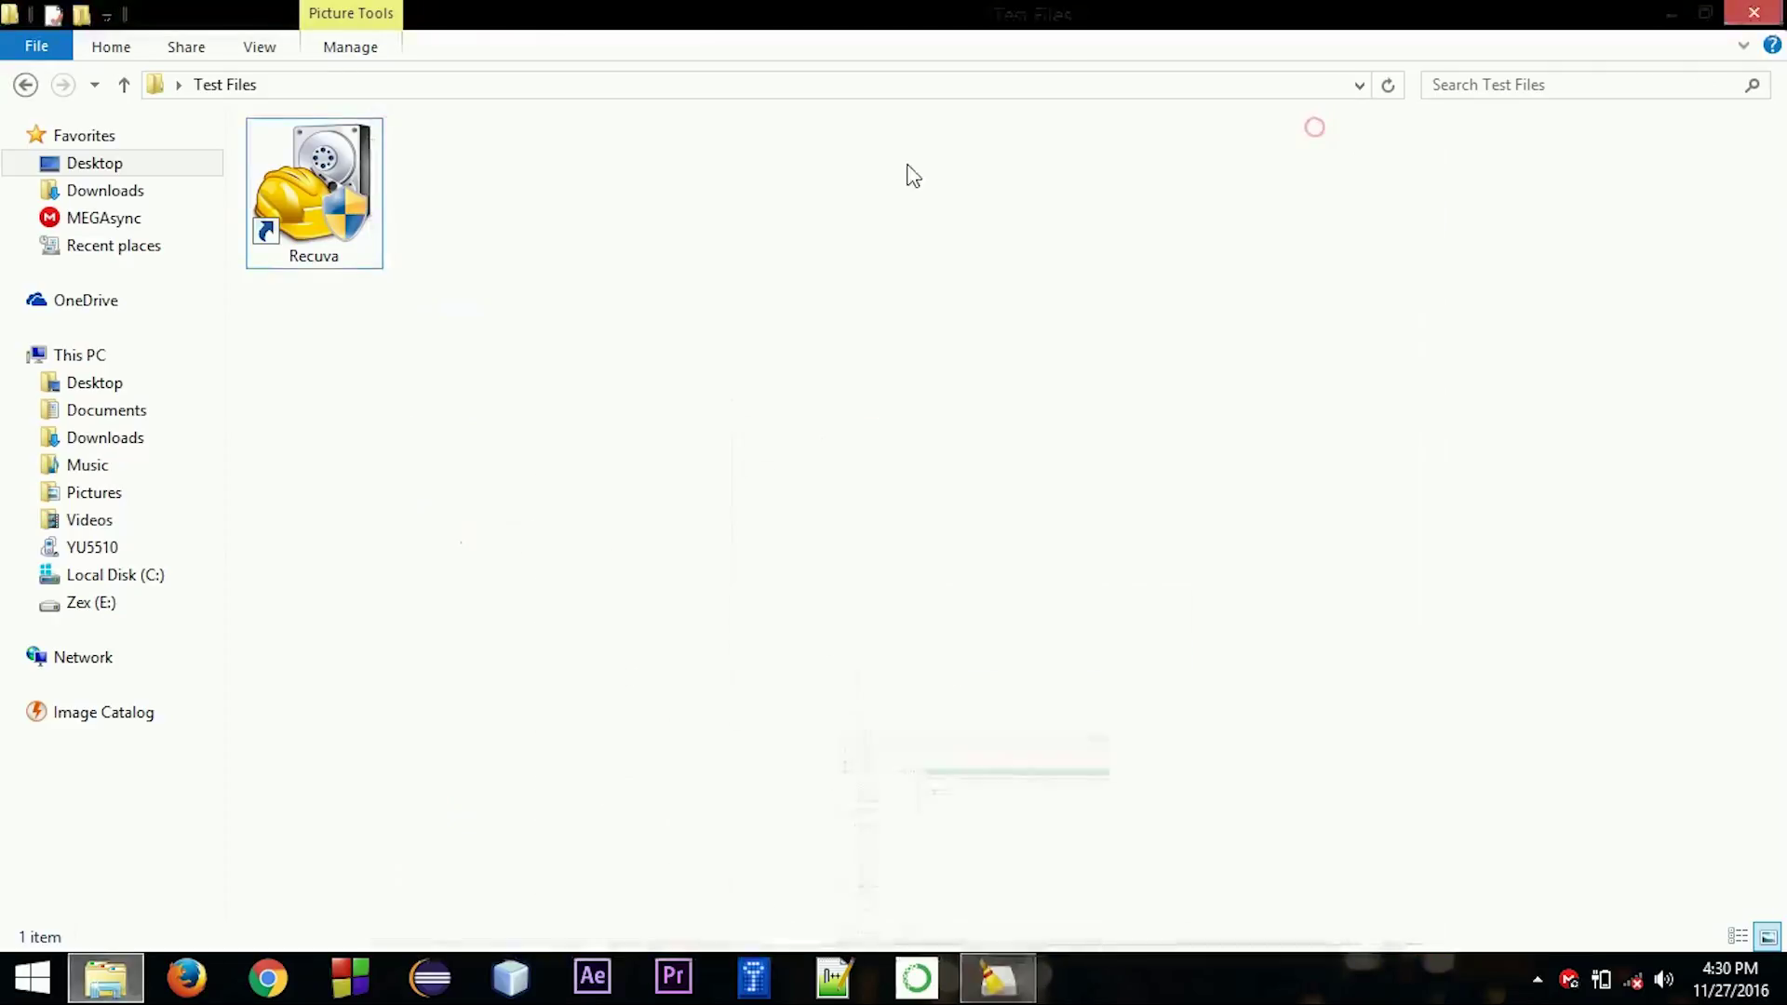
click(344, 197)
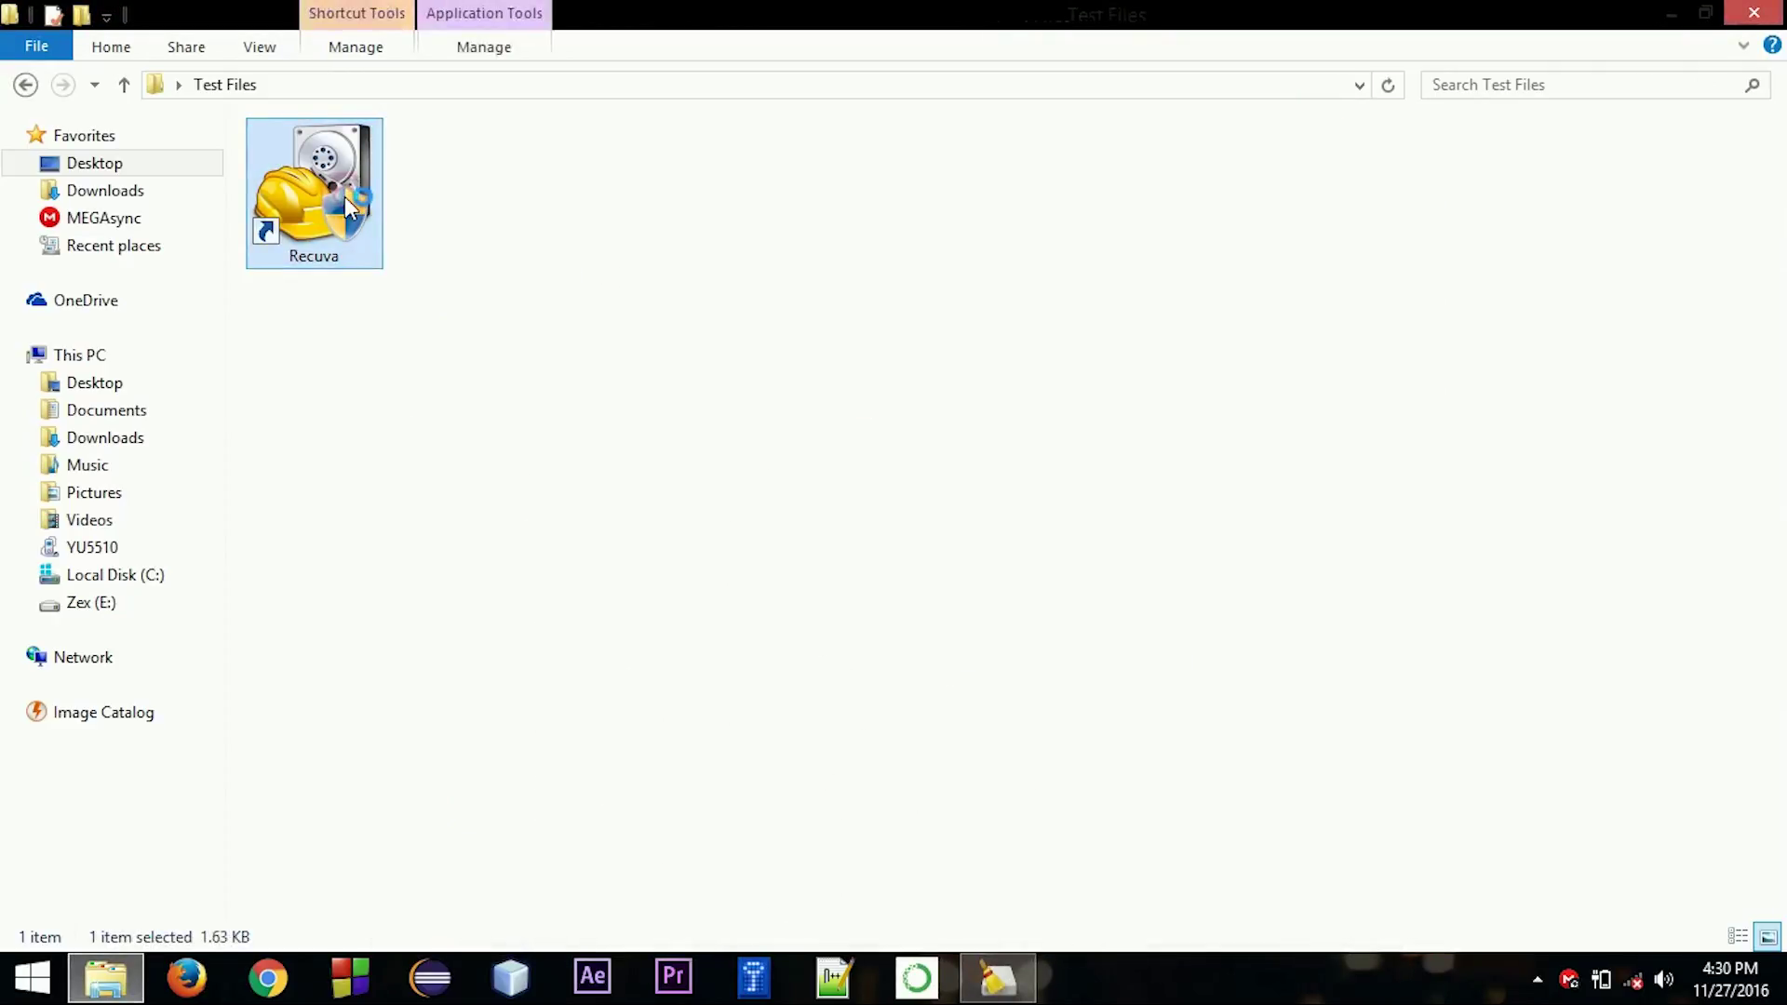
double_click(346, 205)
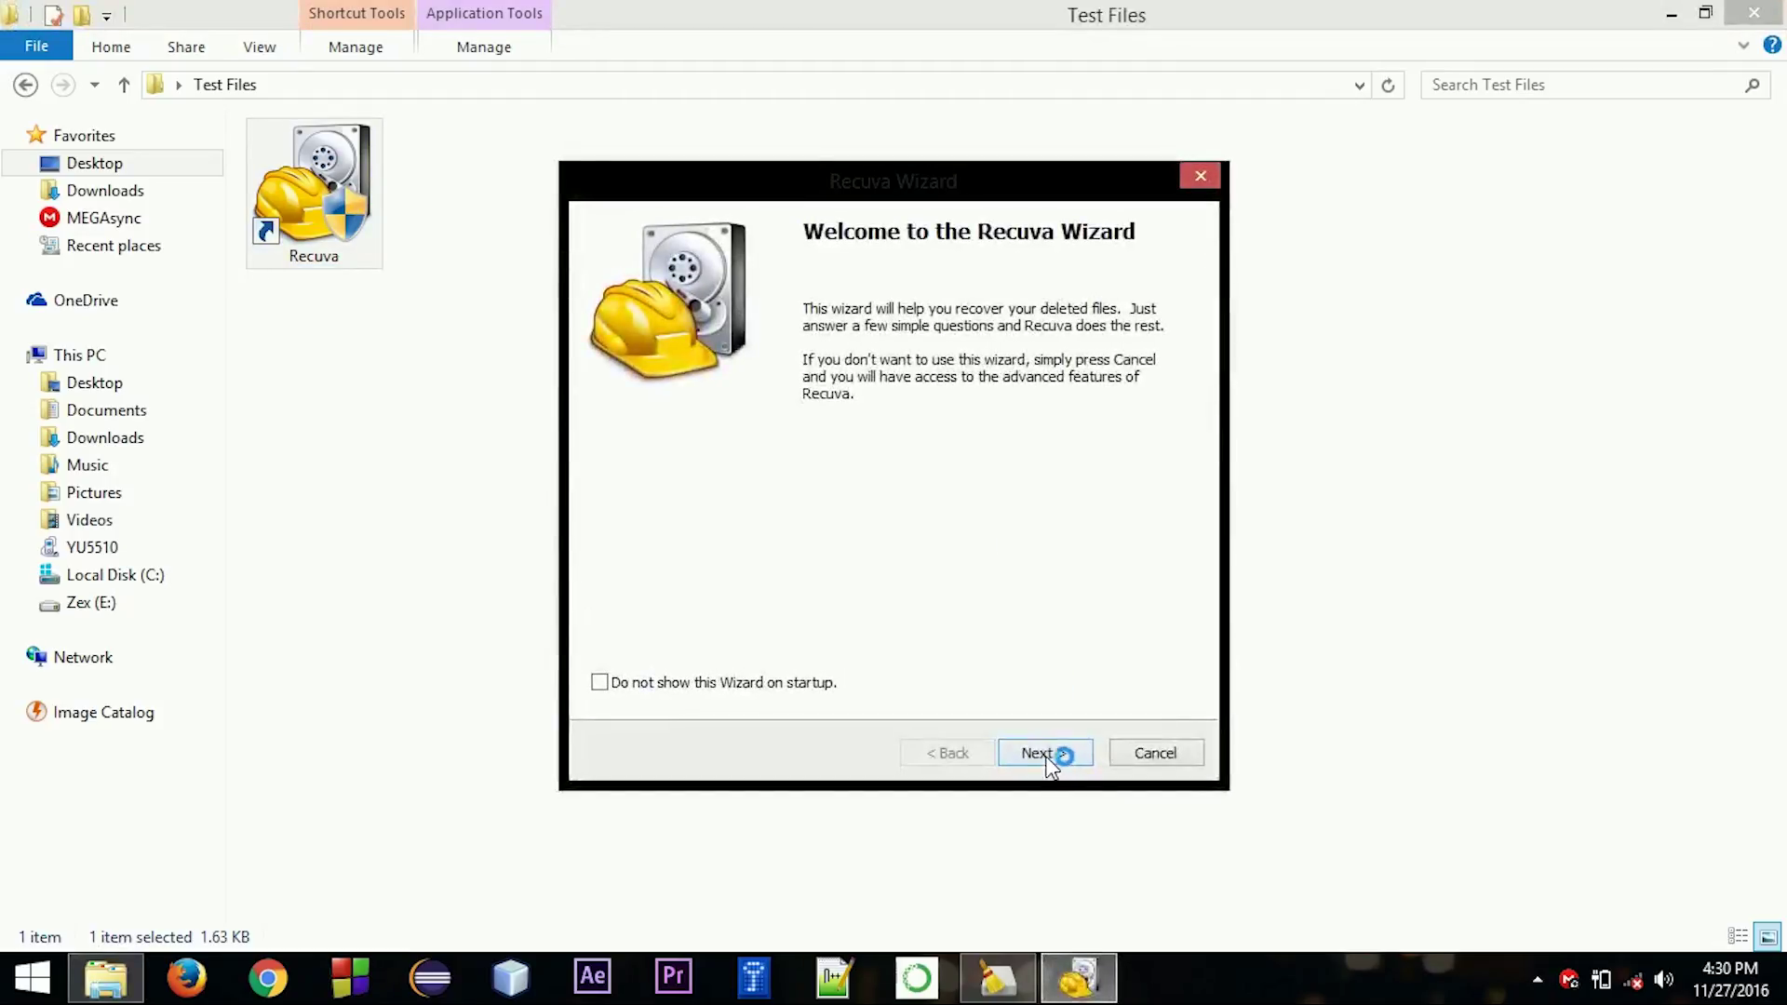
click(1057, 750)
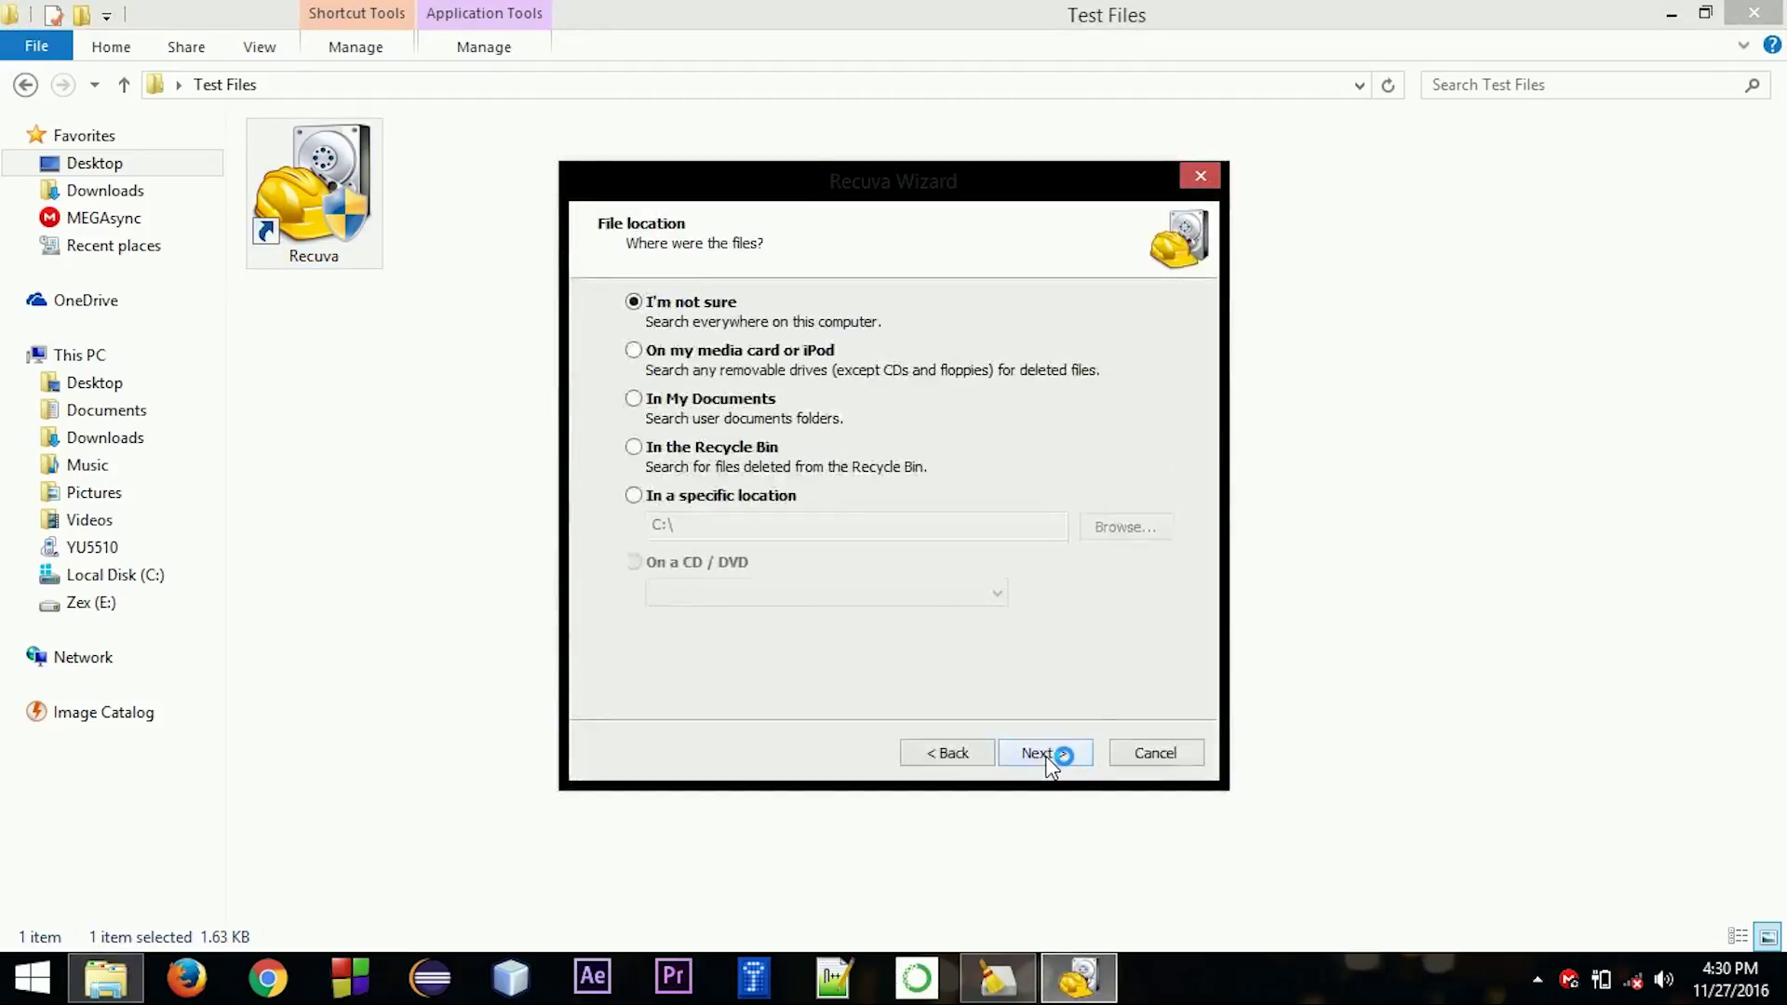
click(957, 752)
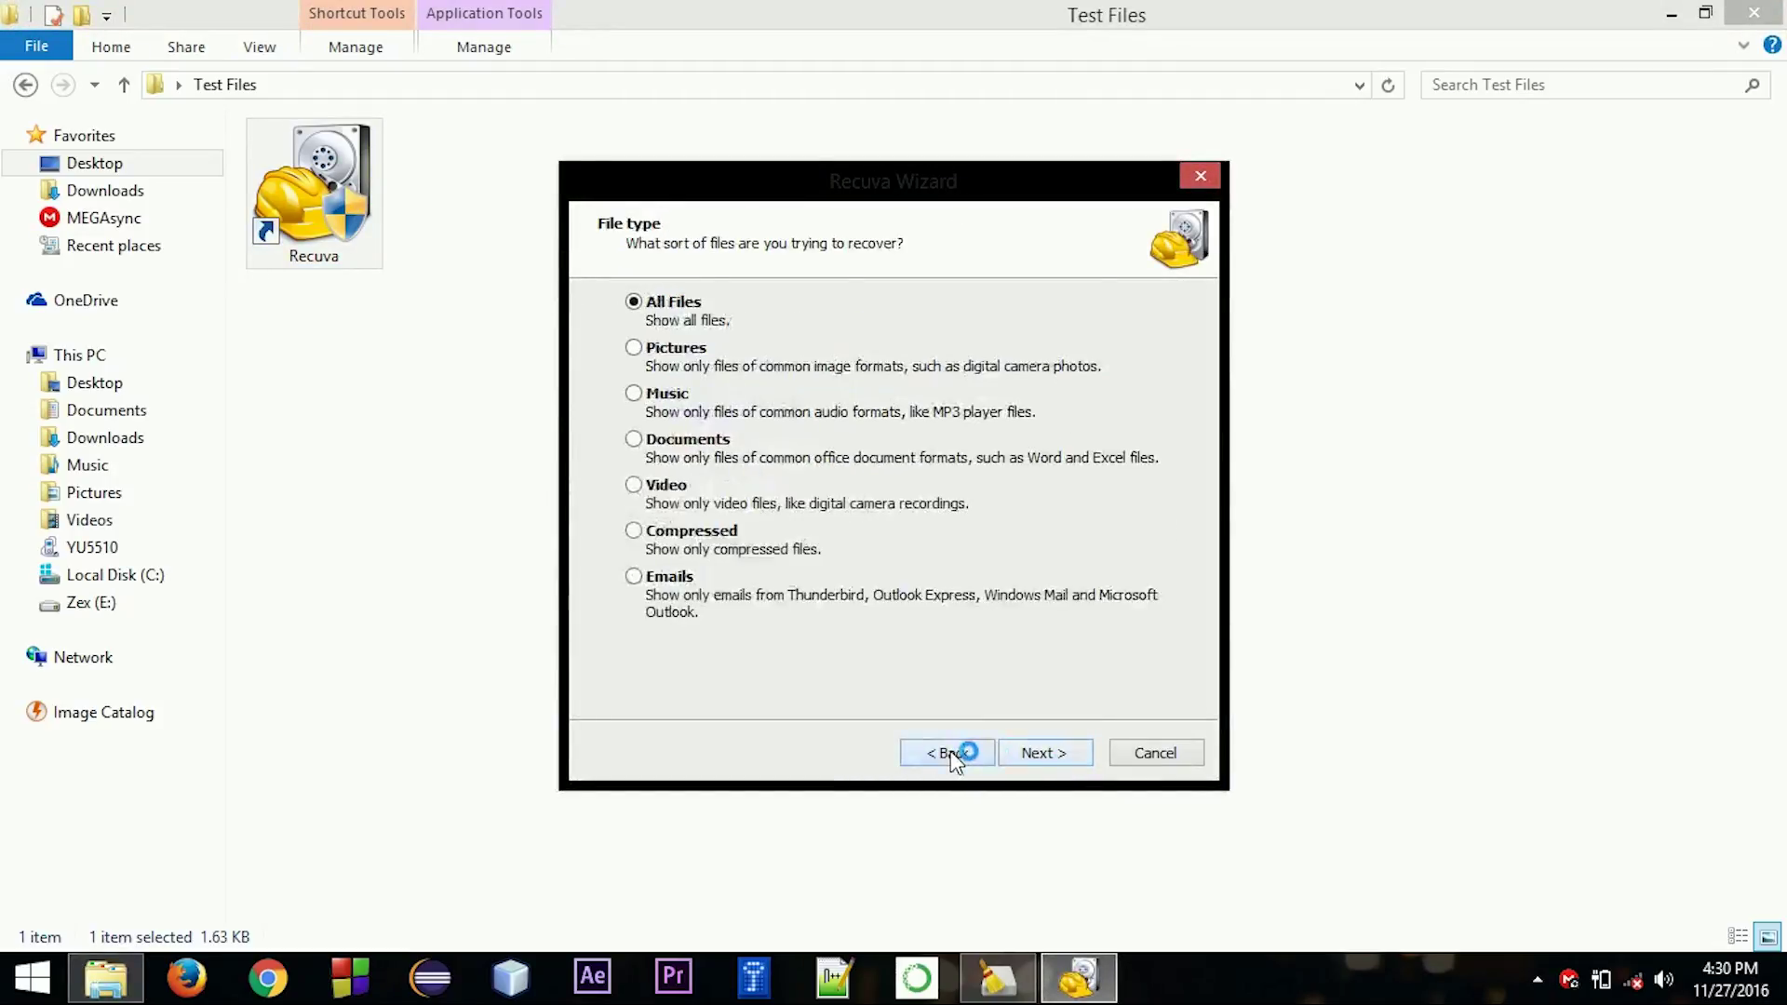
click(686, 395)
click(1043, 752)
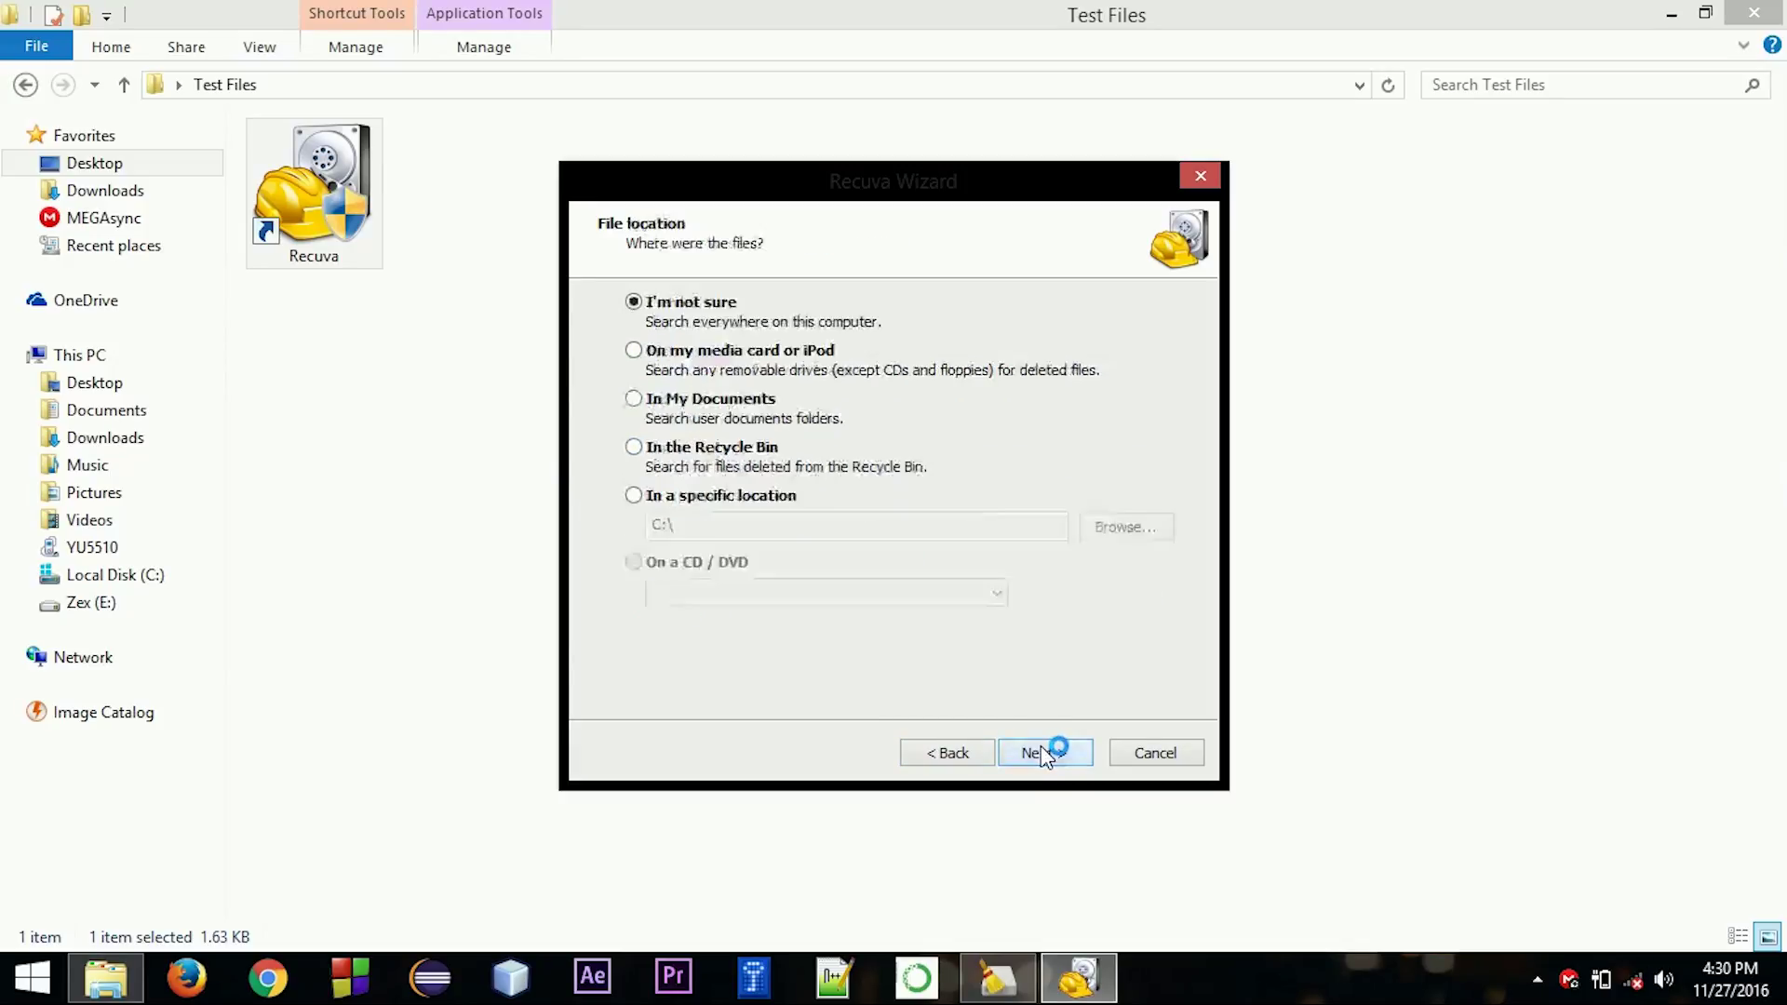
Step: Set the search location to Desktop\Test Files and enable Deep Scan
click(778, 497)
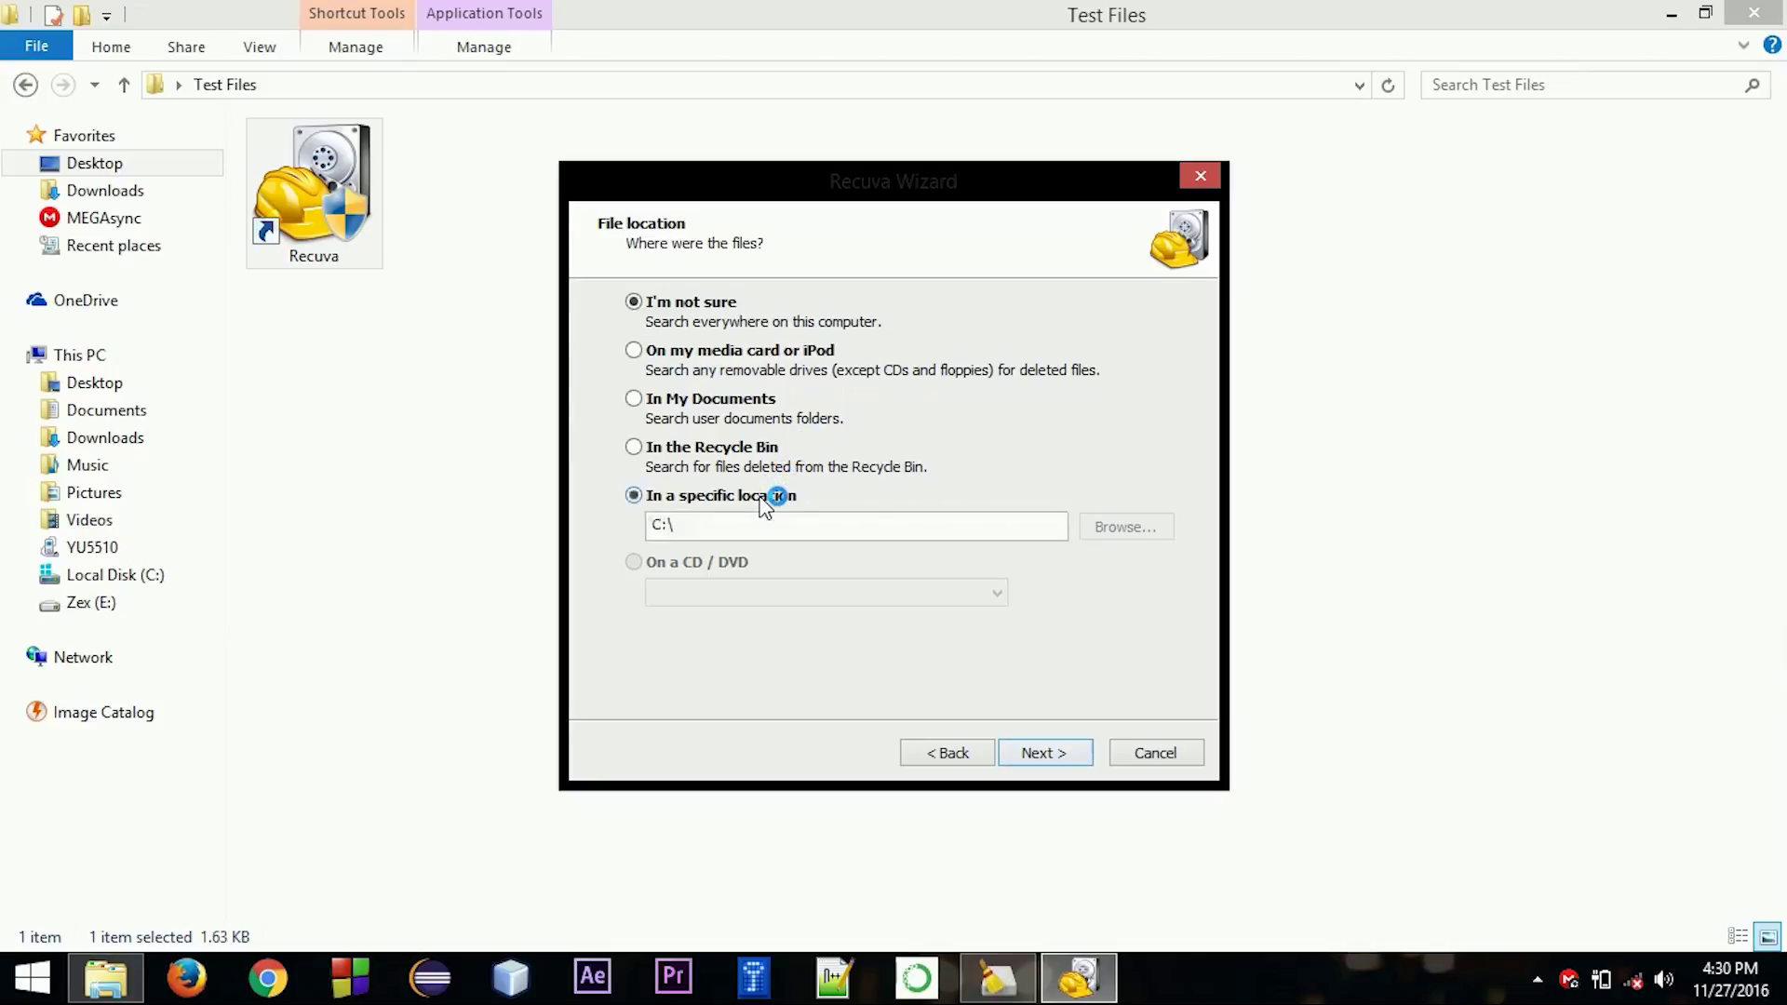
click(1107, 527)
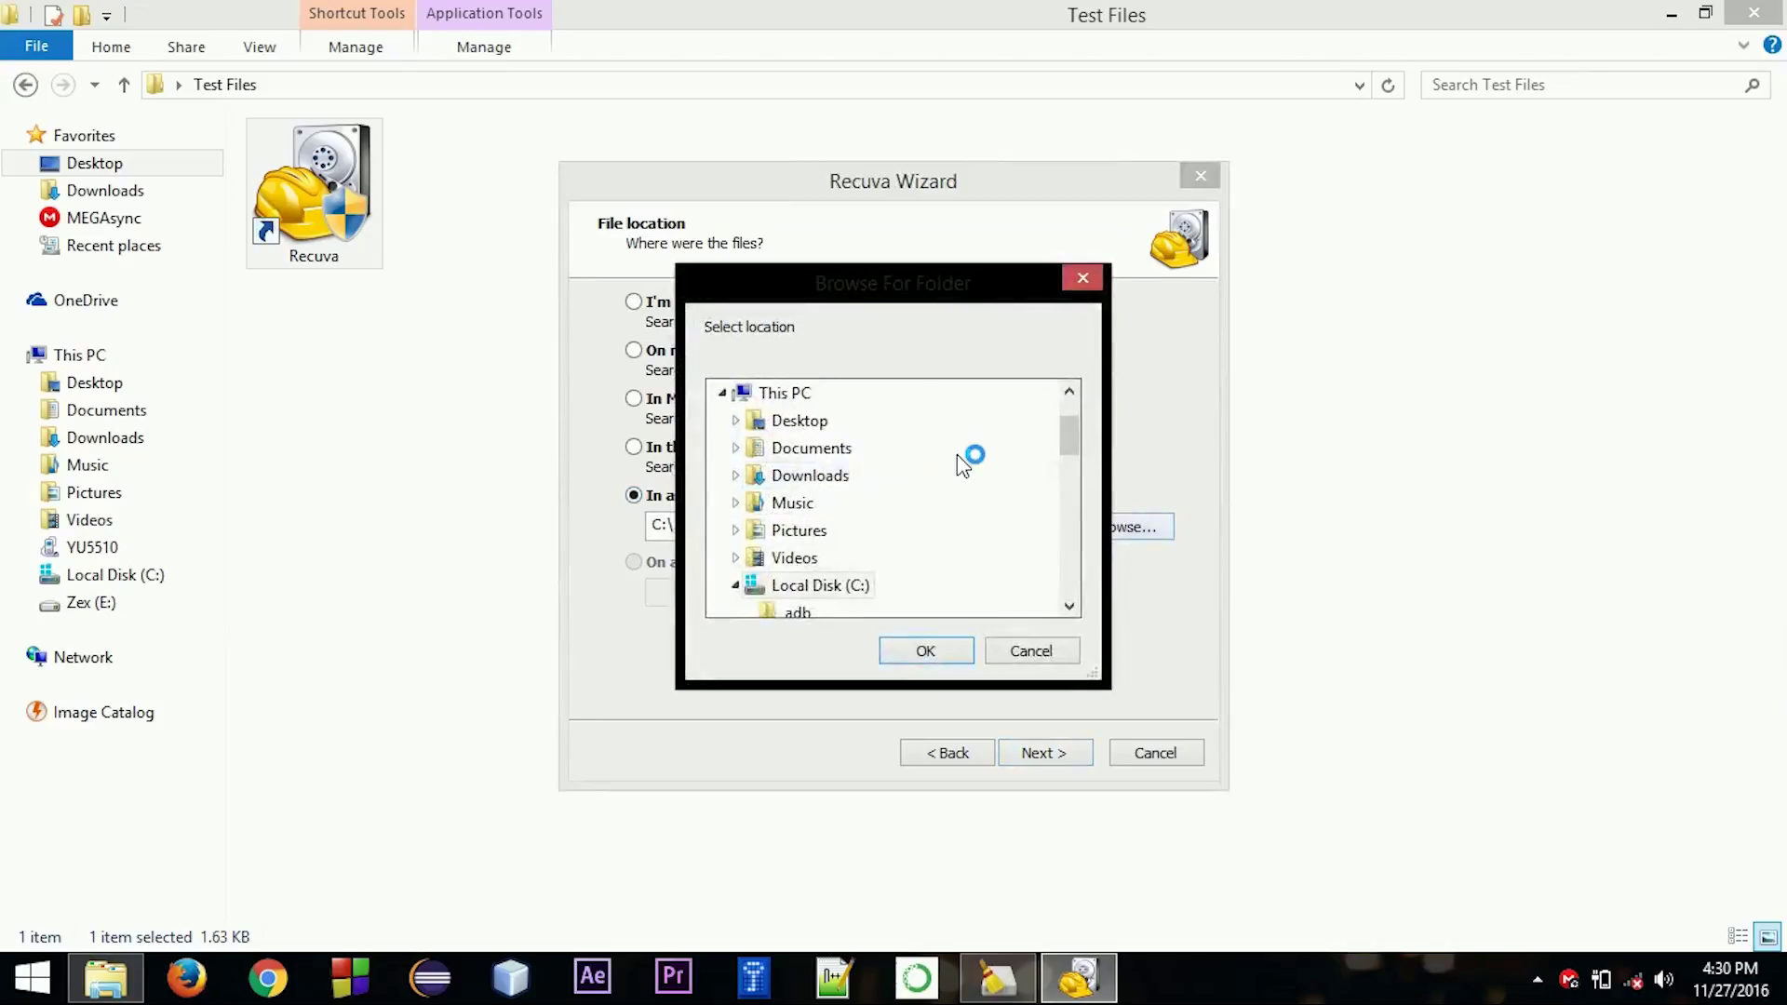
click(827, 427)
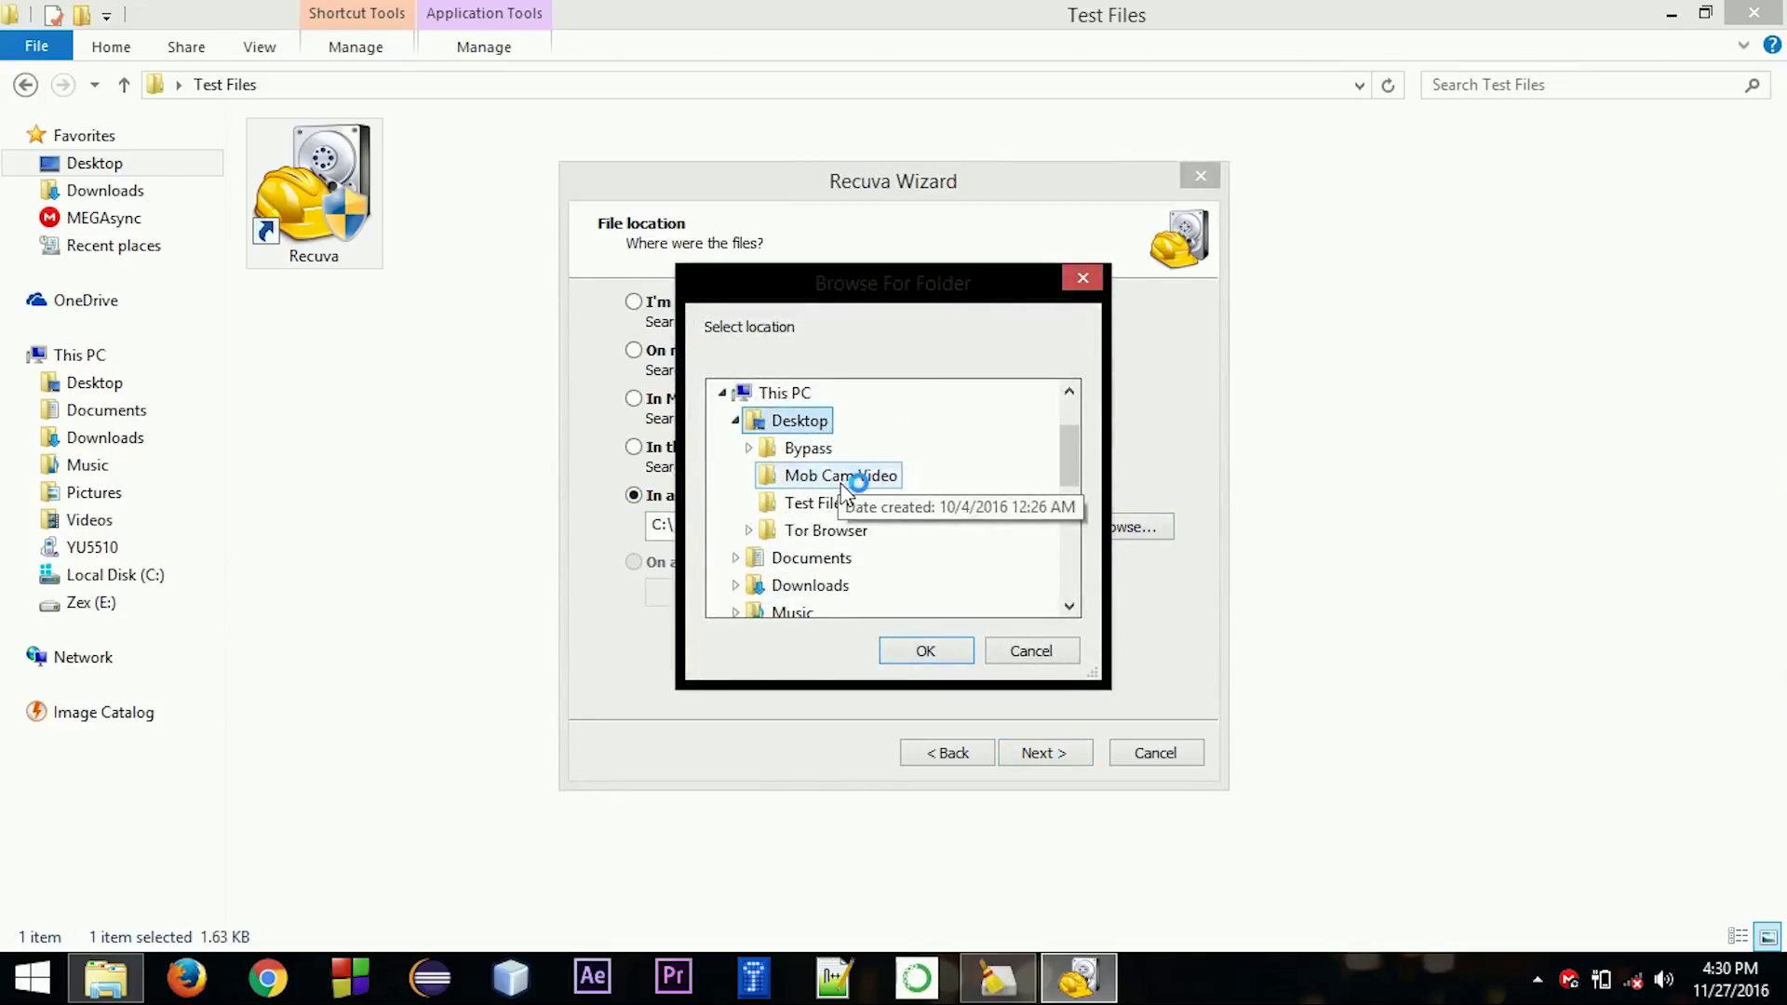
click(852, 510)
click(925, 649)
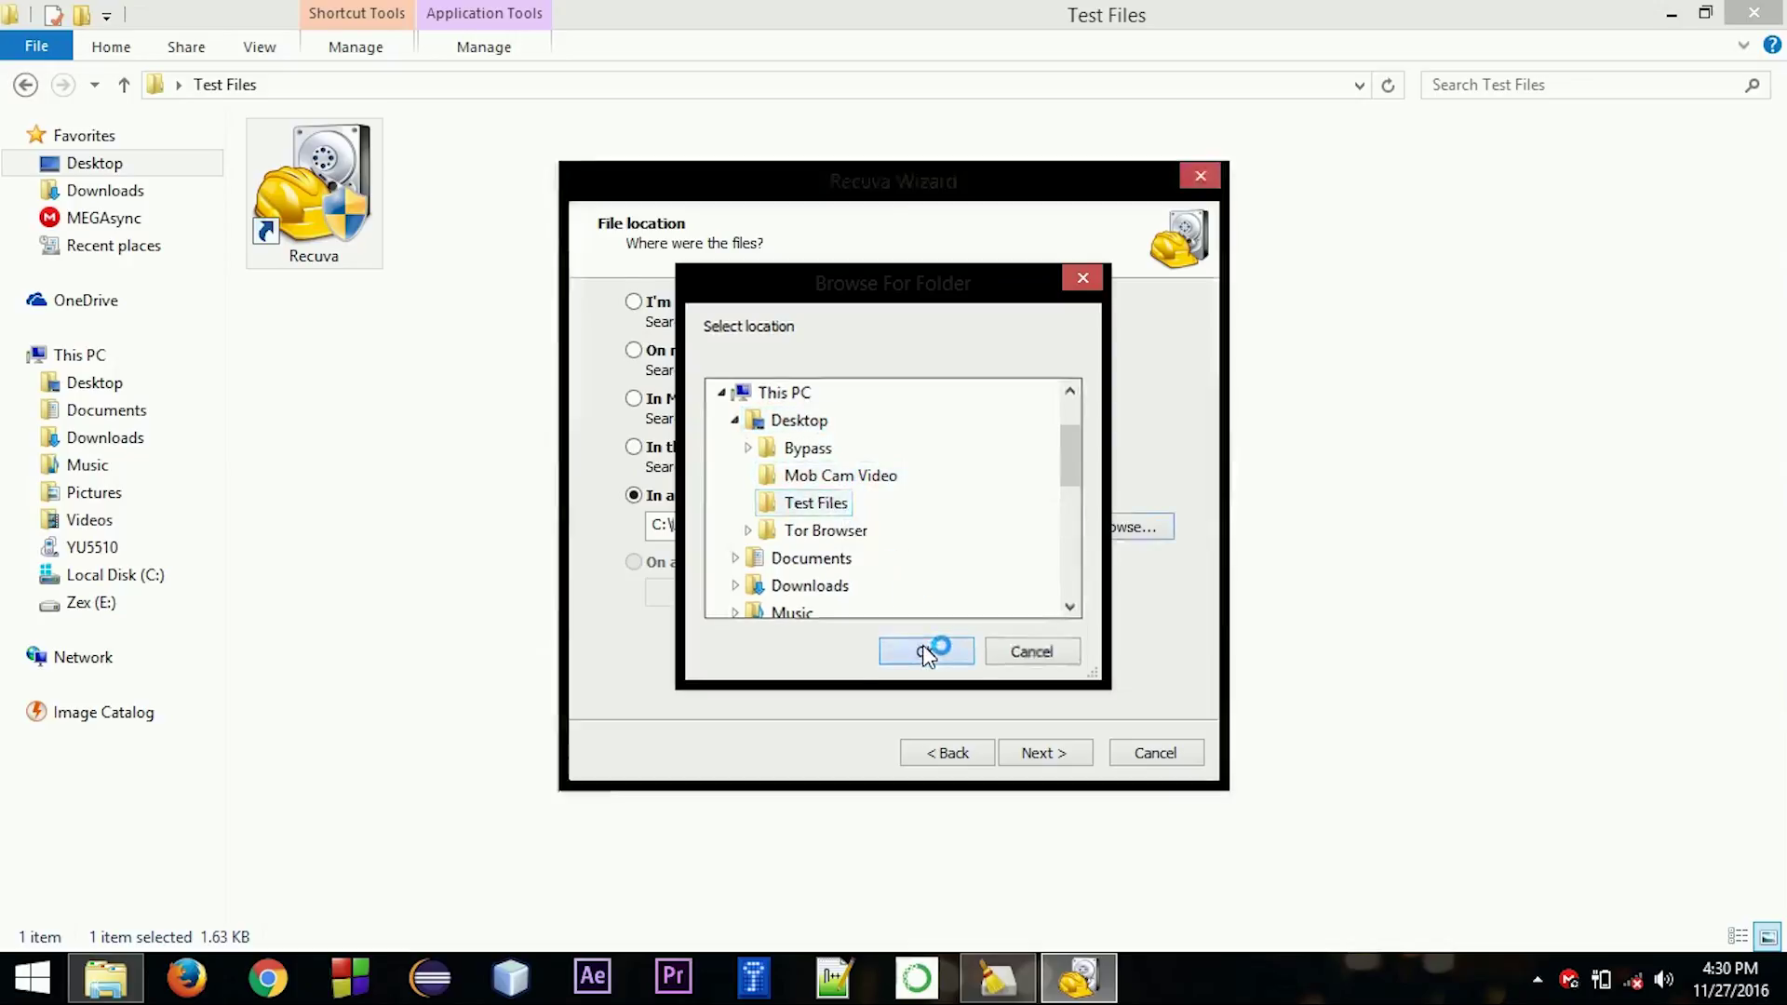
click(1040, 750)
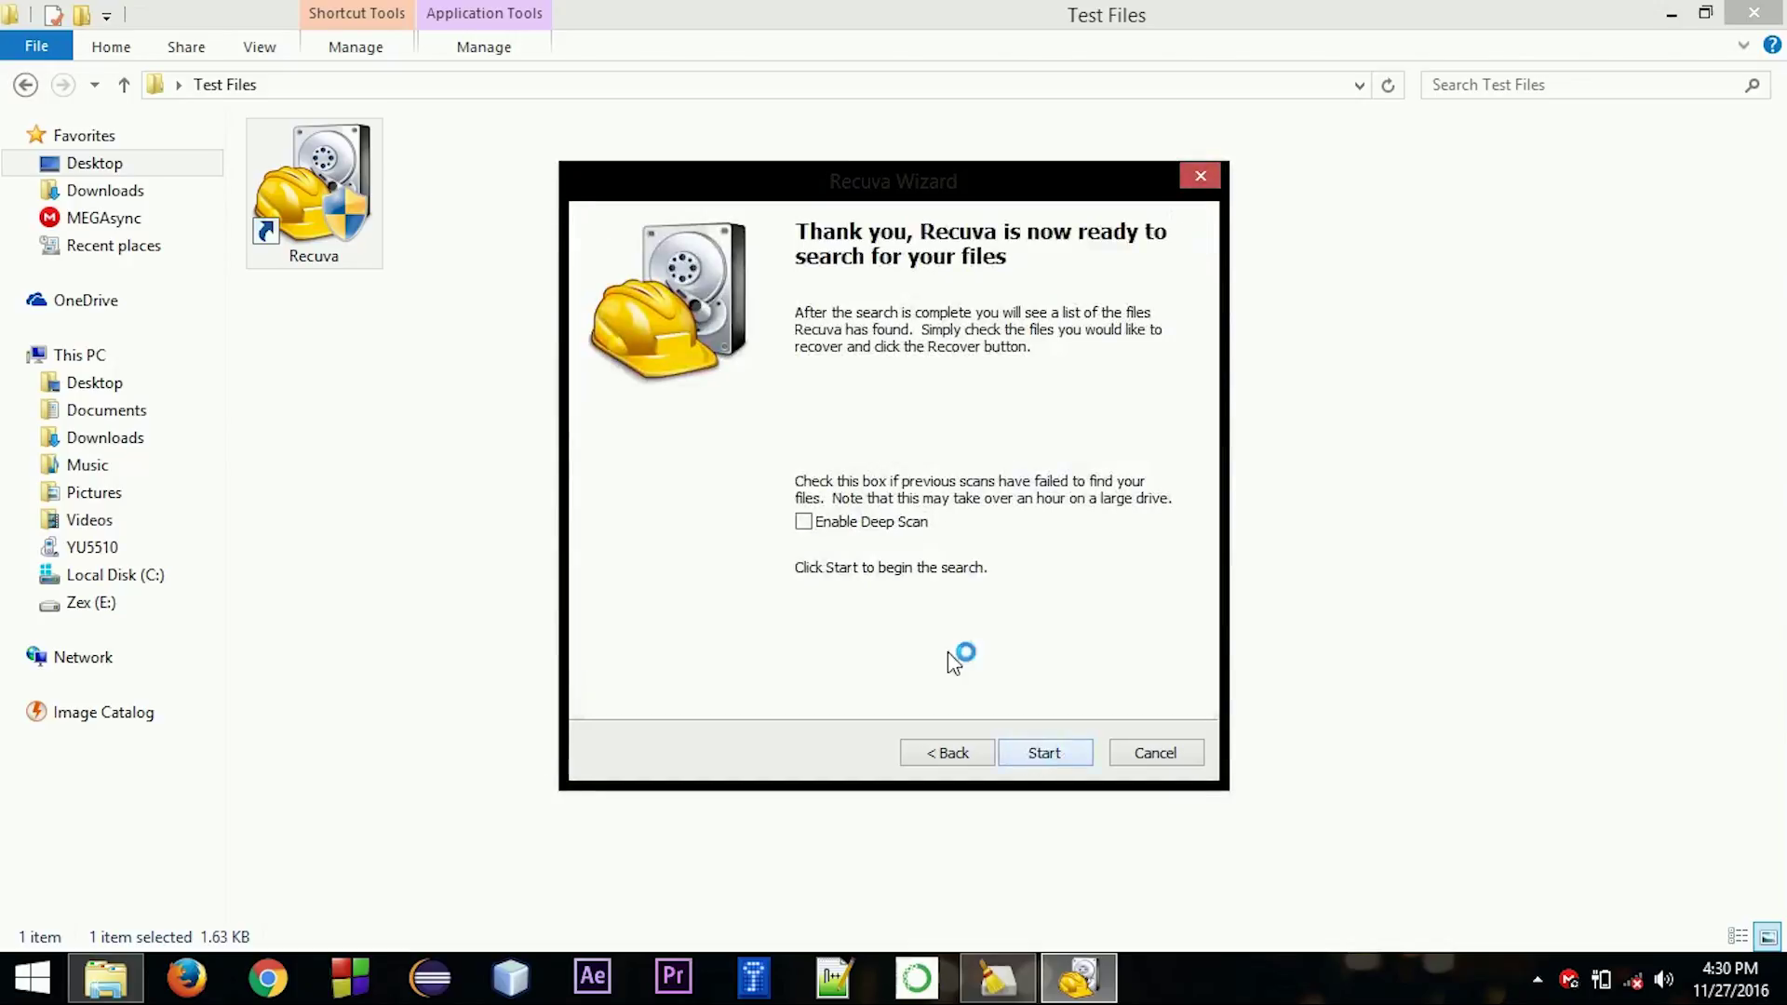
click(854, 523)
Step: Start the deep scan of Test Files for deleted music files
click(1042, 751)
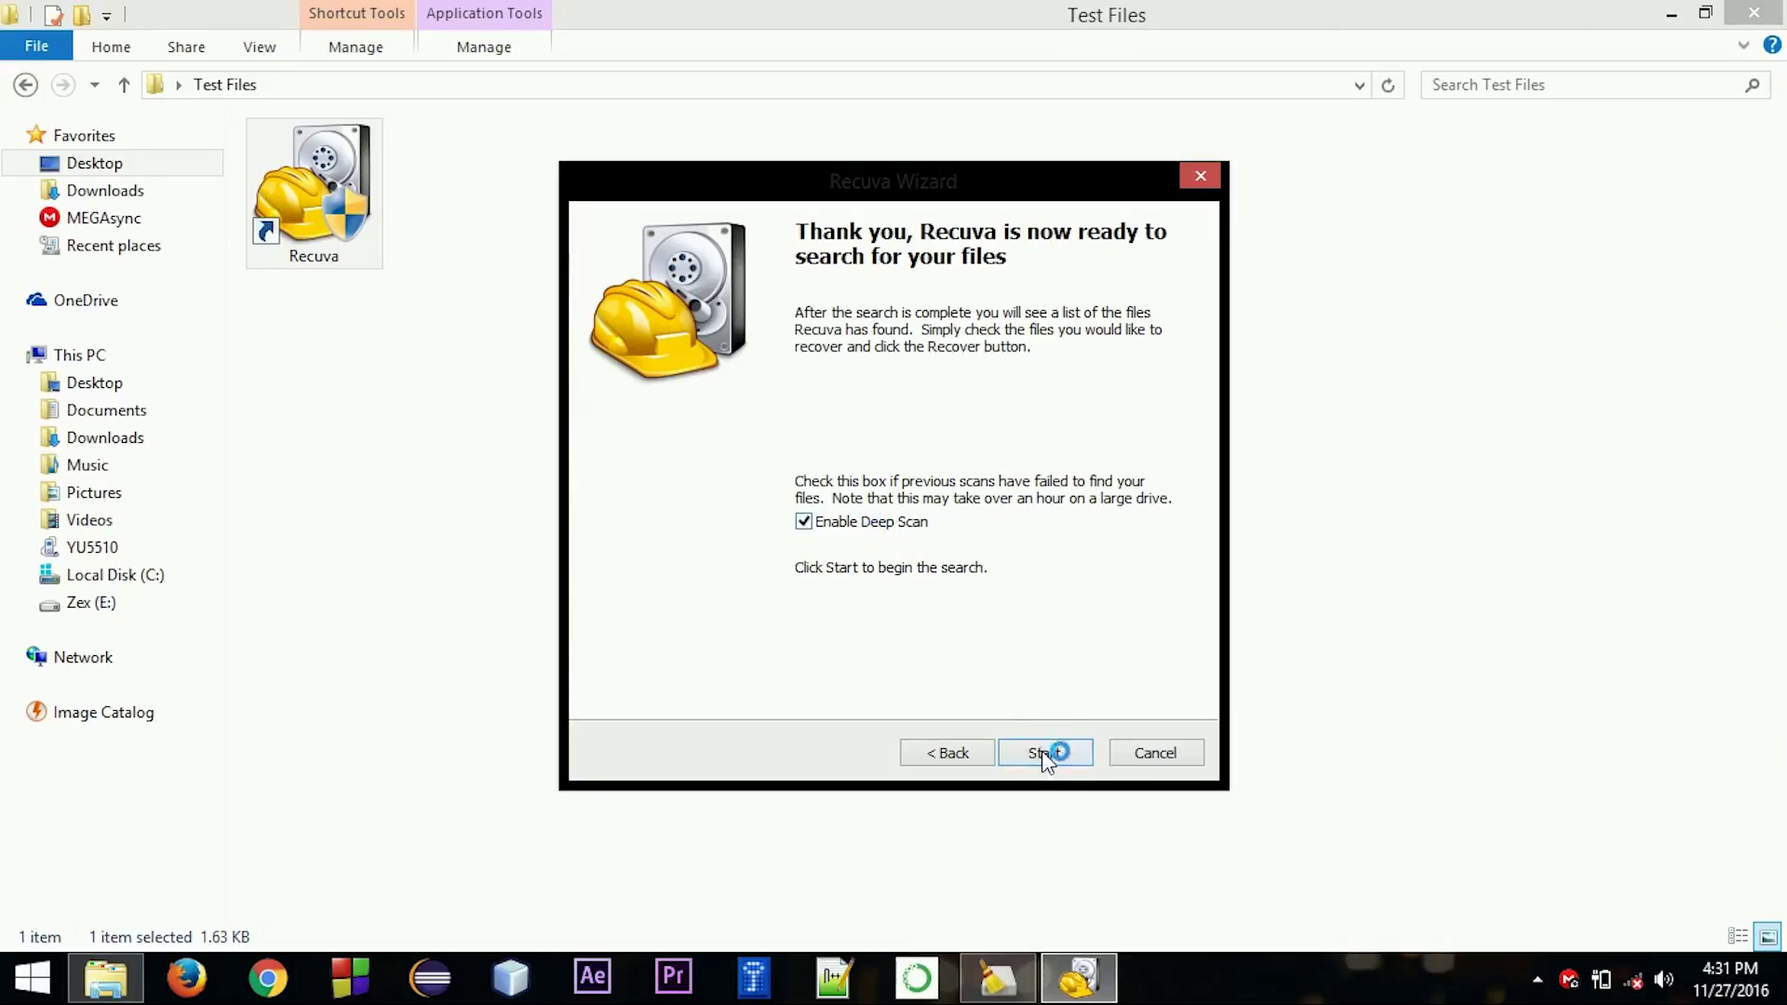